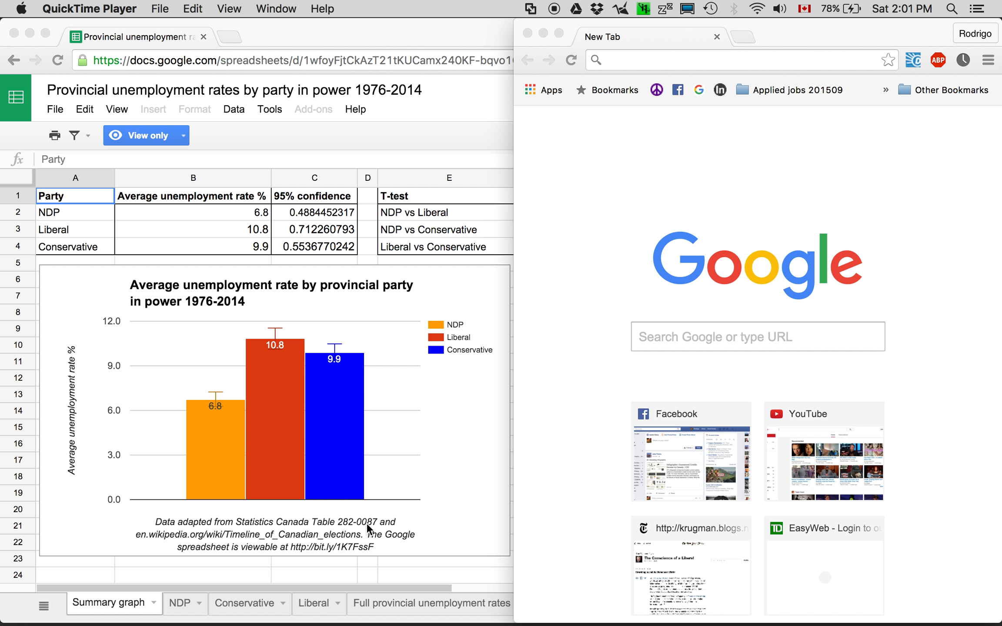
- Search Google for 'table 282-0087' and open the Statcan CANSIM table 282-0087 page
left_click(695, 340)
left_click(695, 340)
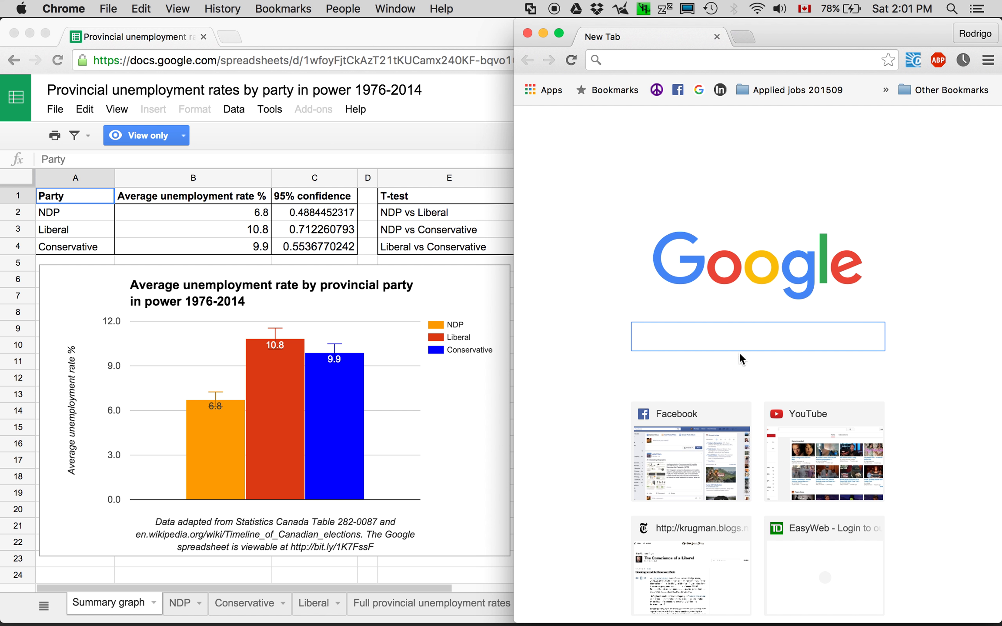
type("t")
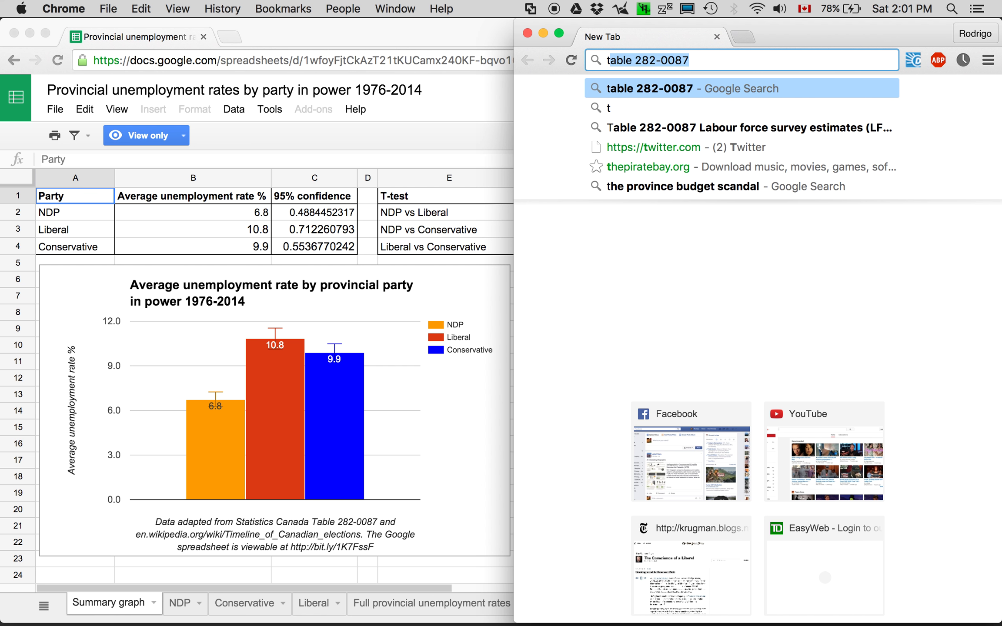
type("able 2")
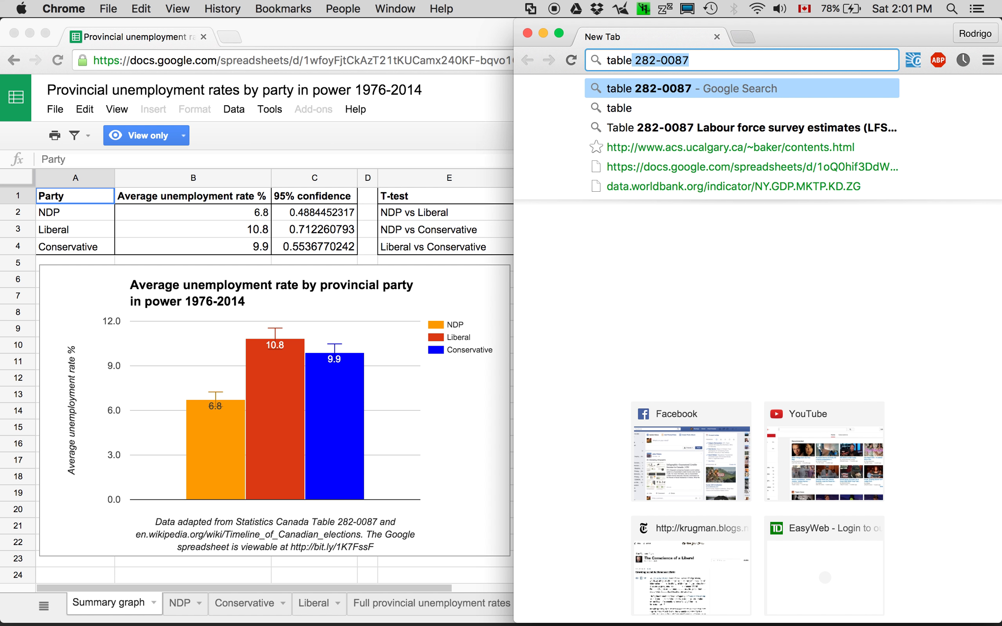
type("82")
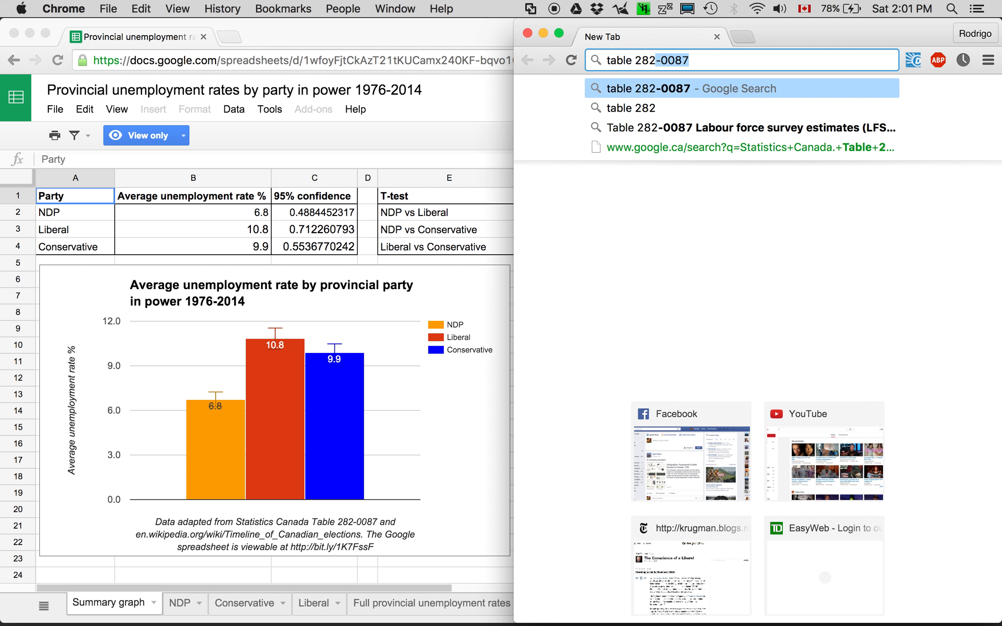
type("-0087")
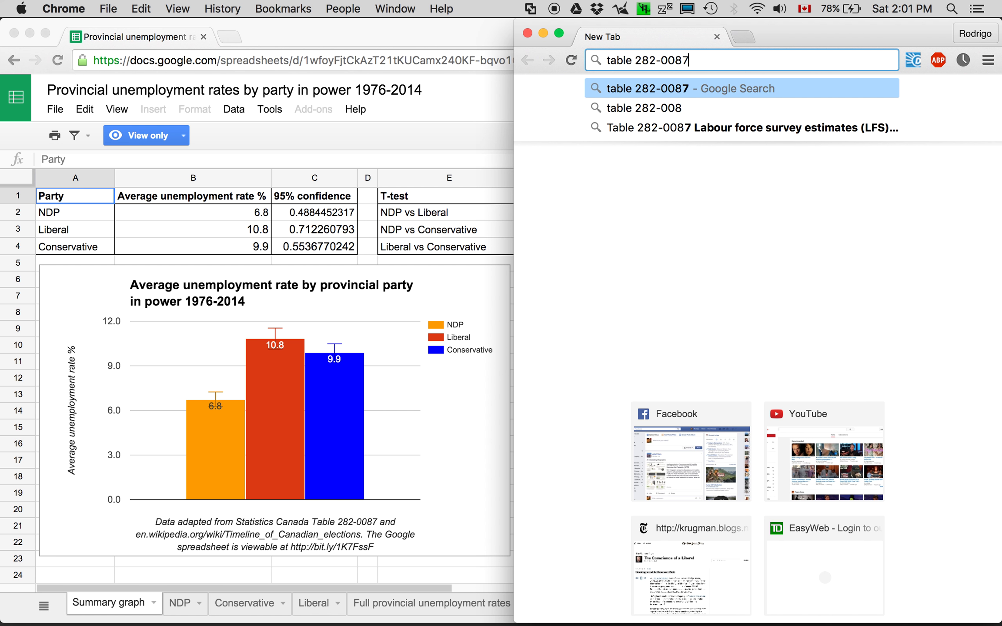
key("Return")
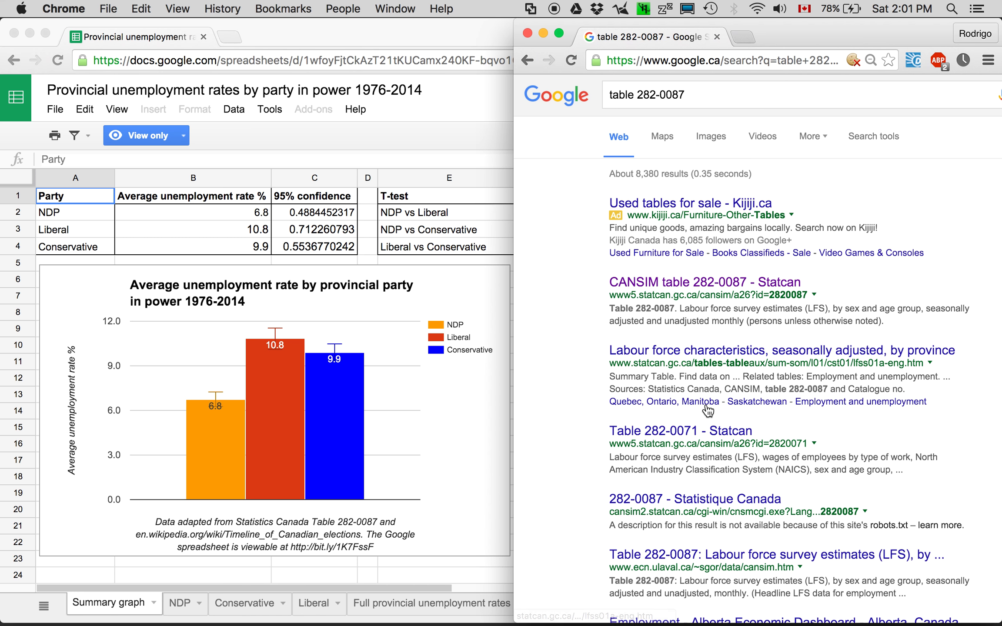
left_click(709, 290)
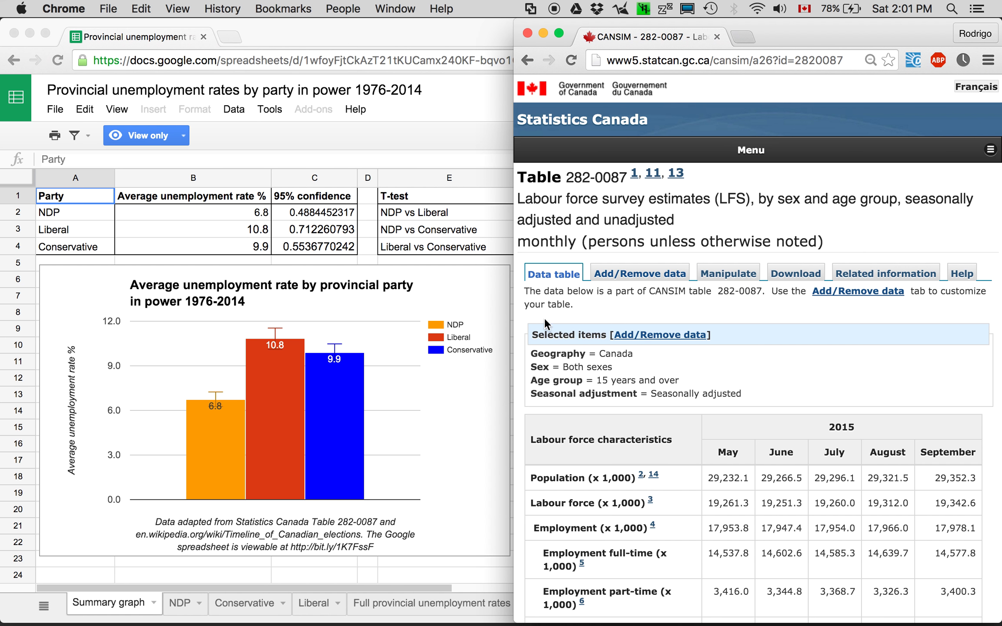
- In Add/Remove data, select the individual provinces instead of Canada for geography
left_click_drag(516, 308, 2, 273)
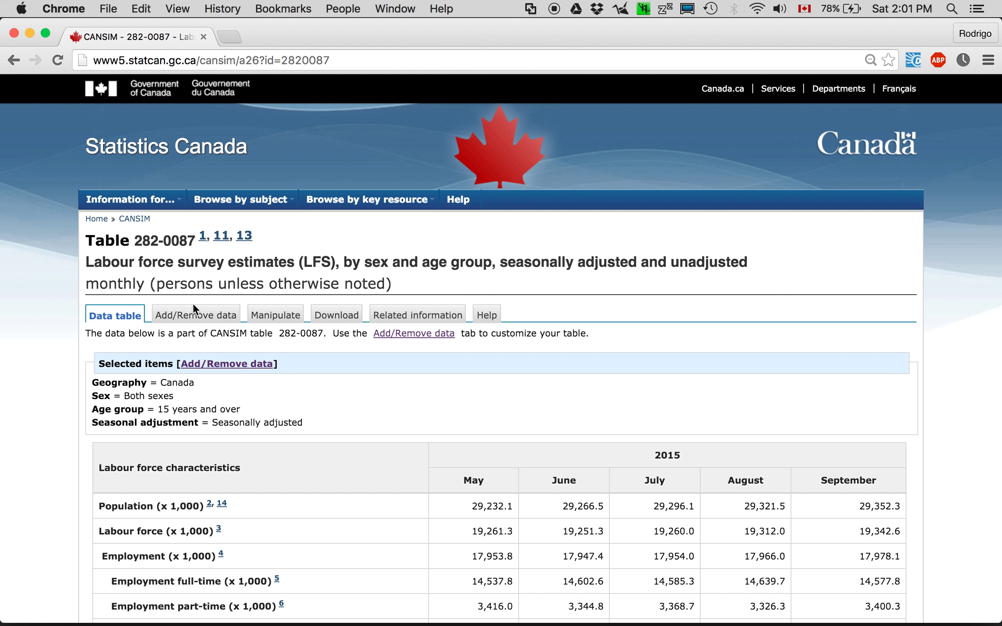
left_click(236, 365)
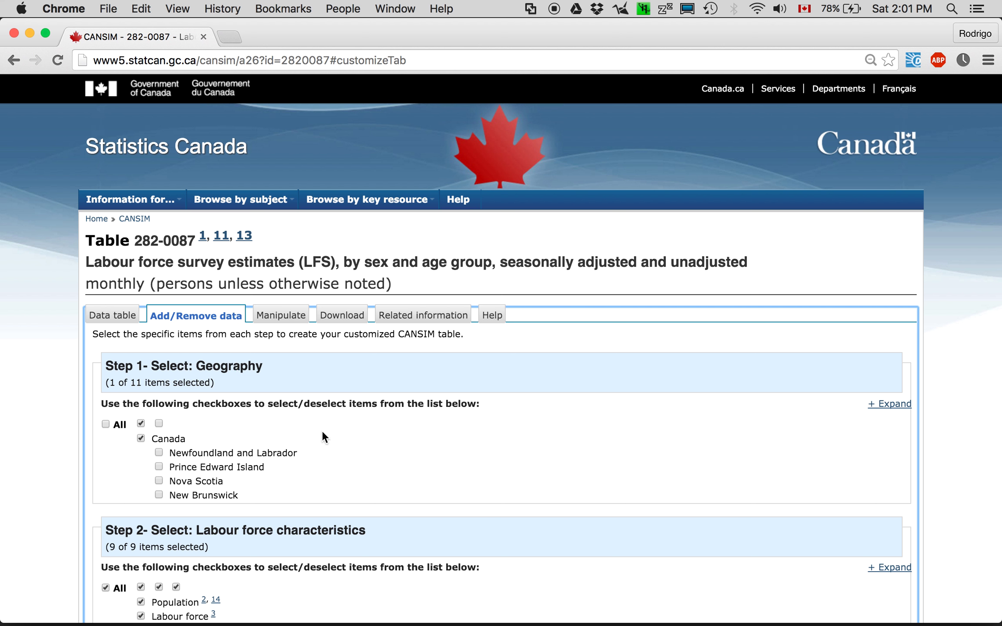
left_click(141, 424)
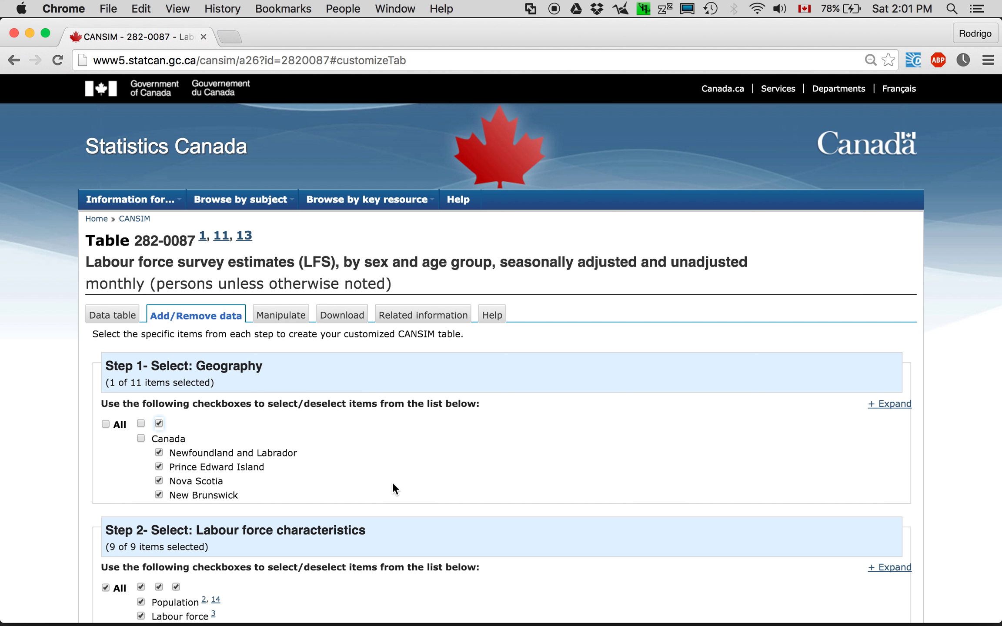
scroll(393, 485, "down", 10)
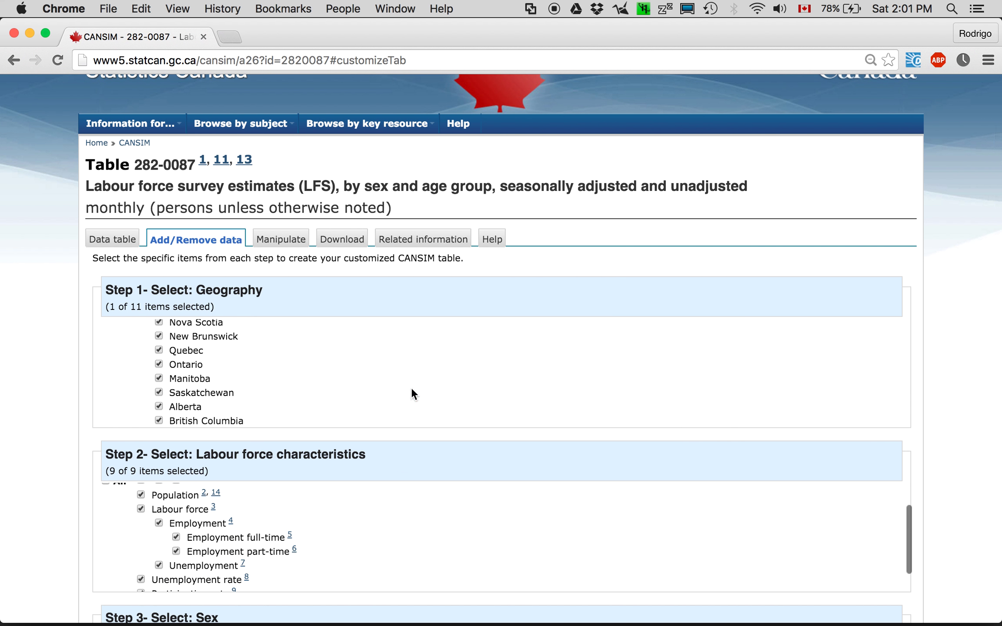
scroll(411, 394, "down", 5)
scroll(411, 388, "up", 1)
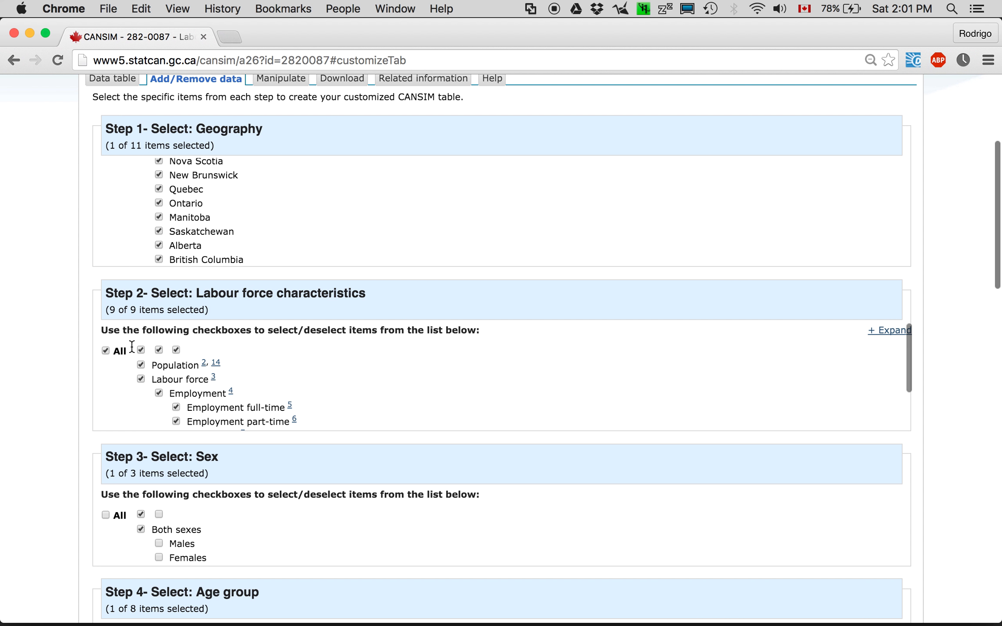
- Clear all labour force characteristics so that only Unemployment rate is selected
left_click(106, 350)
scroll(444, 392, "down", 5)
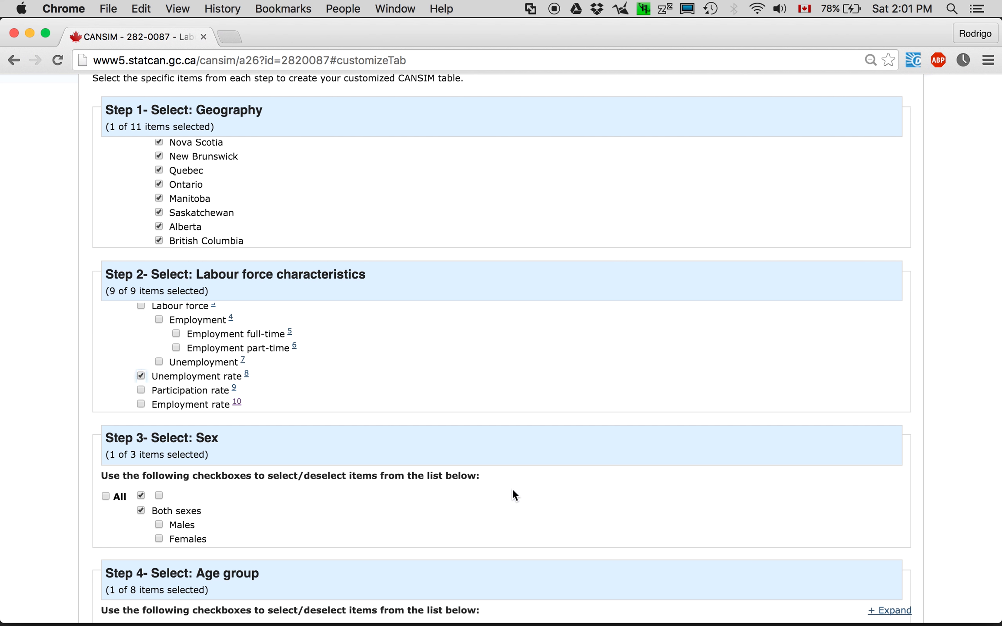
scroll(543, 394, "down", 5)
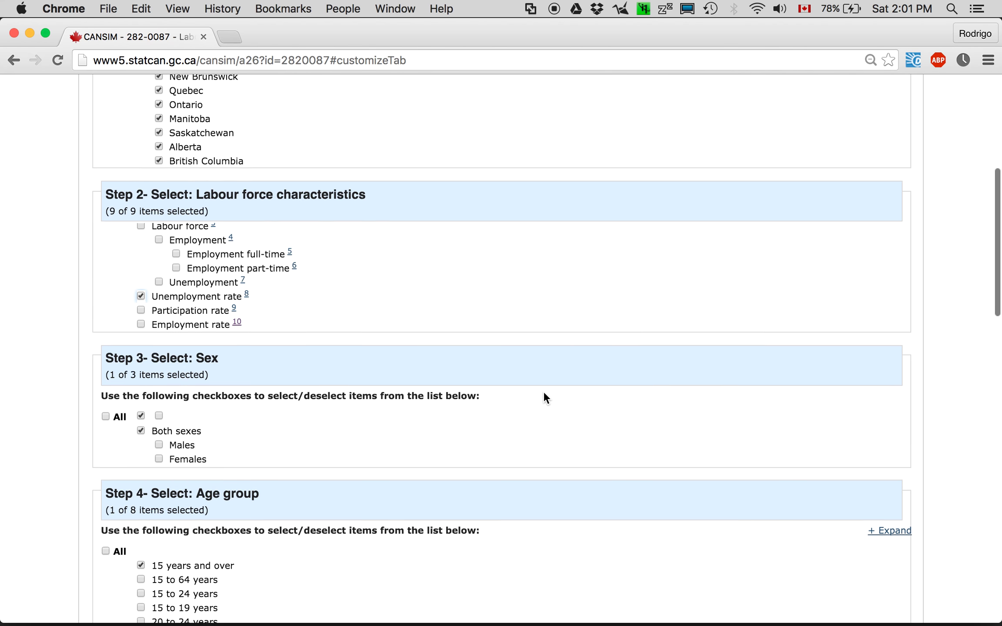
scroll(544, 393, "down", 1)
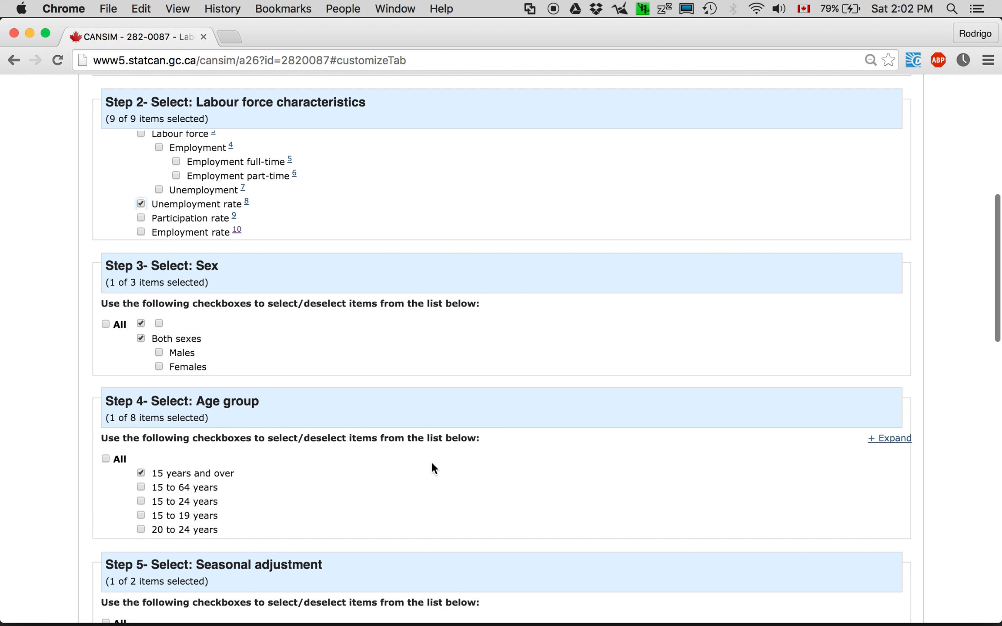
scroll(431, 462, "down", 10)
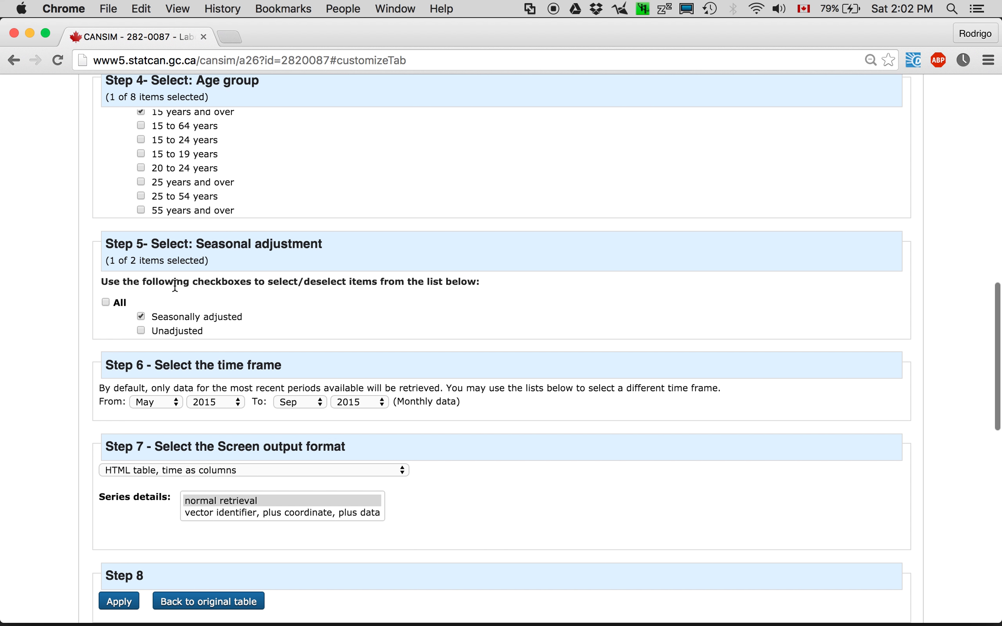
- Set the table's time frame from Jan 1976 to Dec 2014
left_click(241, 401)
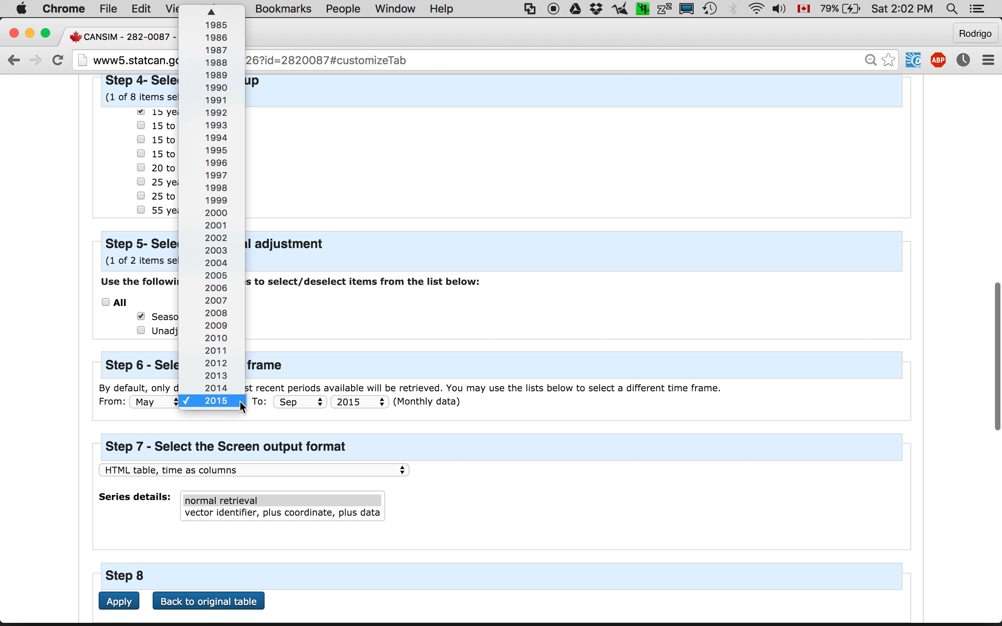
scroll(206, 296, "up", 3)
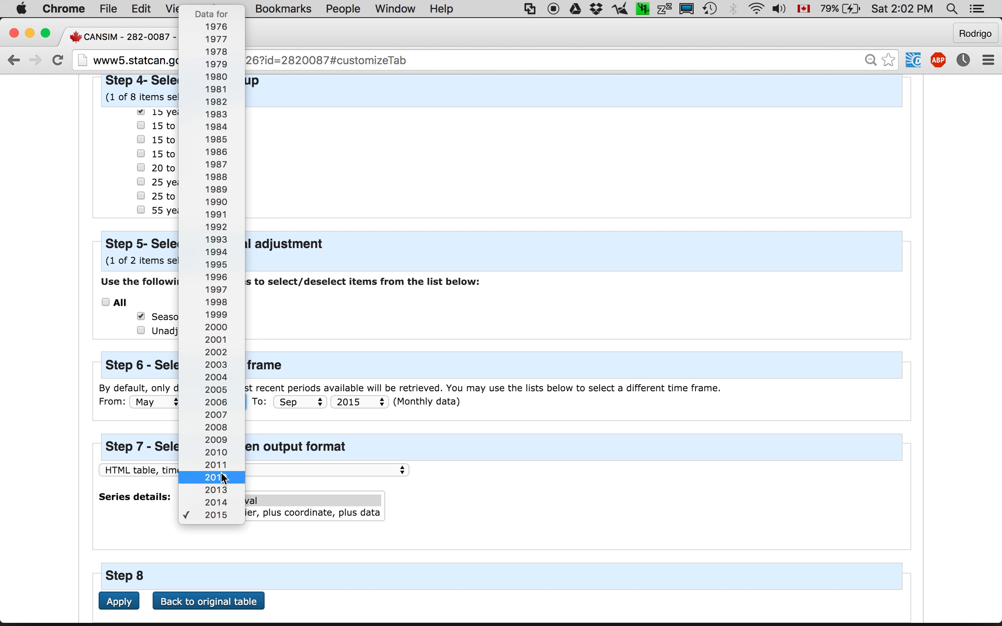
left_click(220, 27)
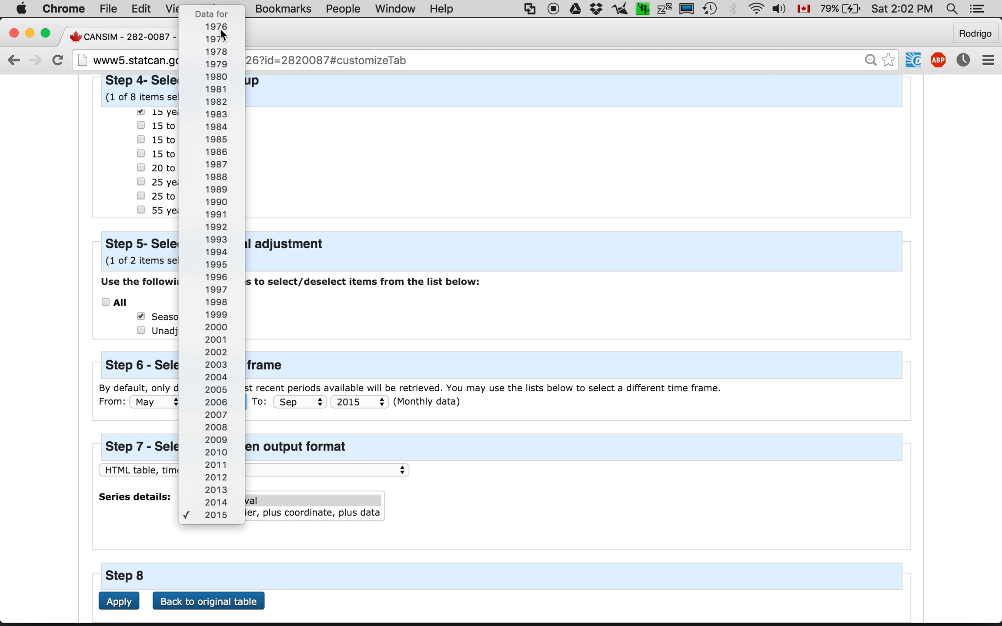
left_click(177, 401)
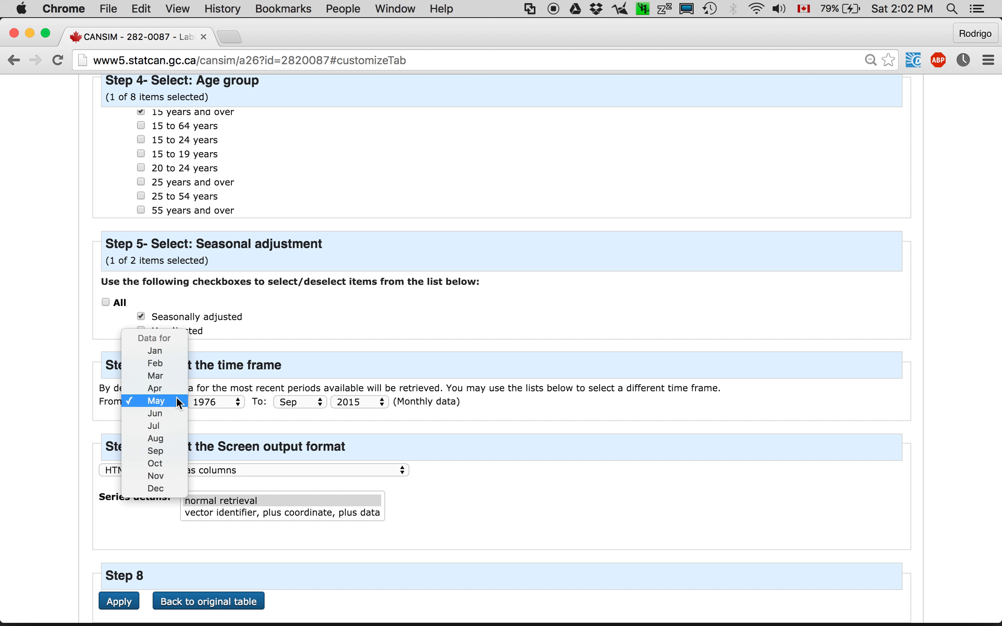
left_click(172, 354)
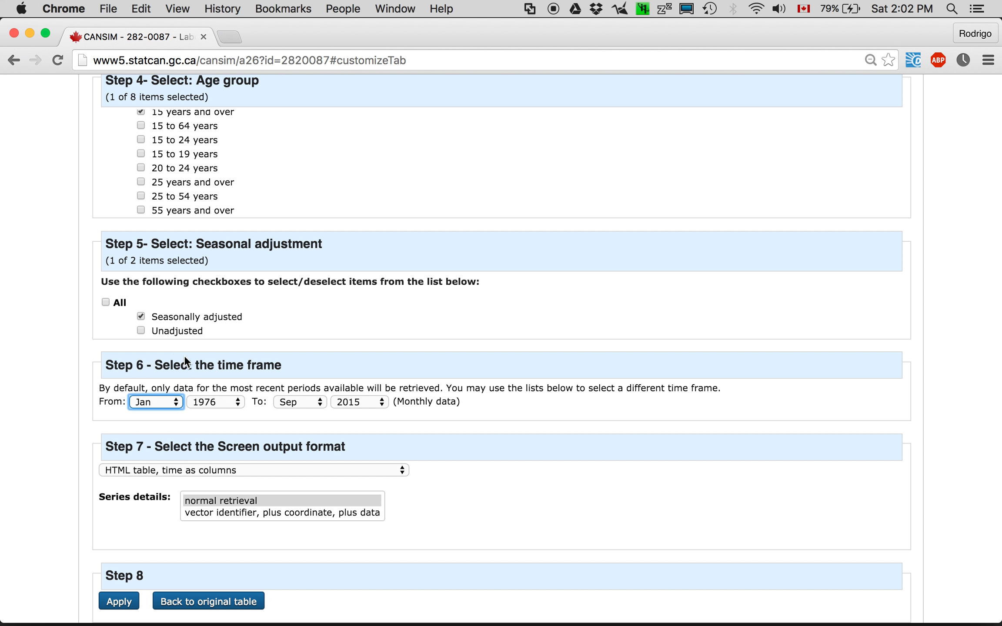
left_click(319, 403)
left_click(304, 436)
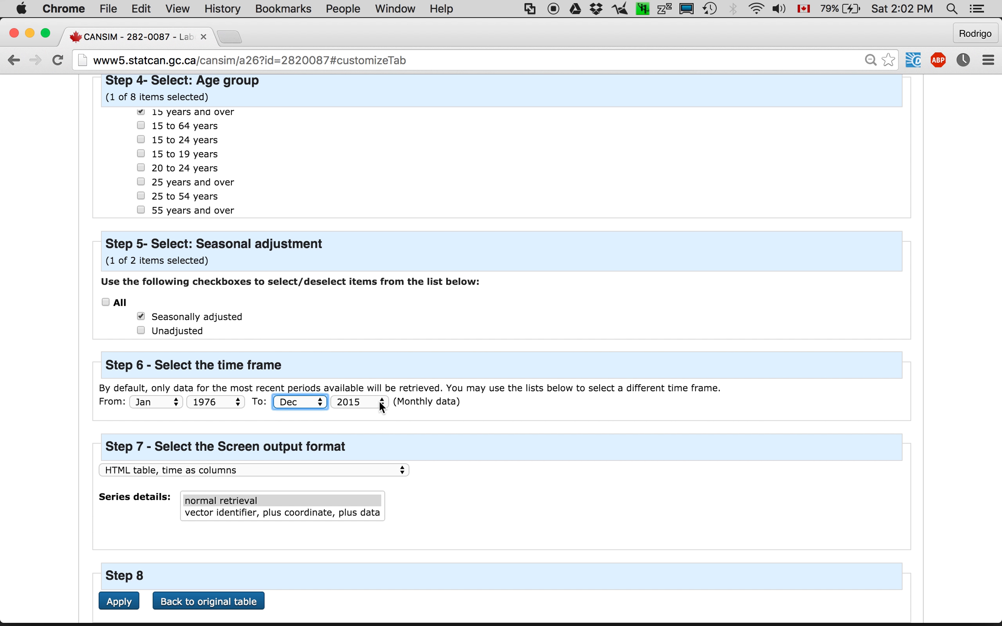
left_click(382, 400)
left_click(373, 387)
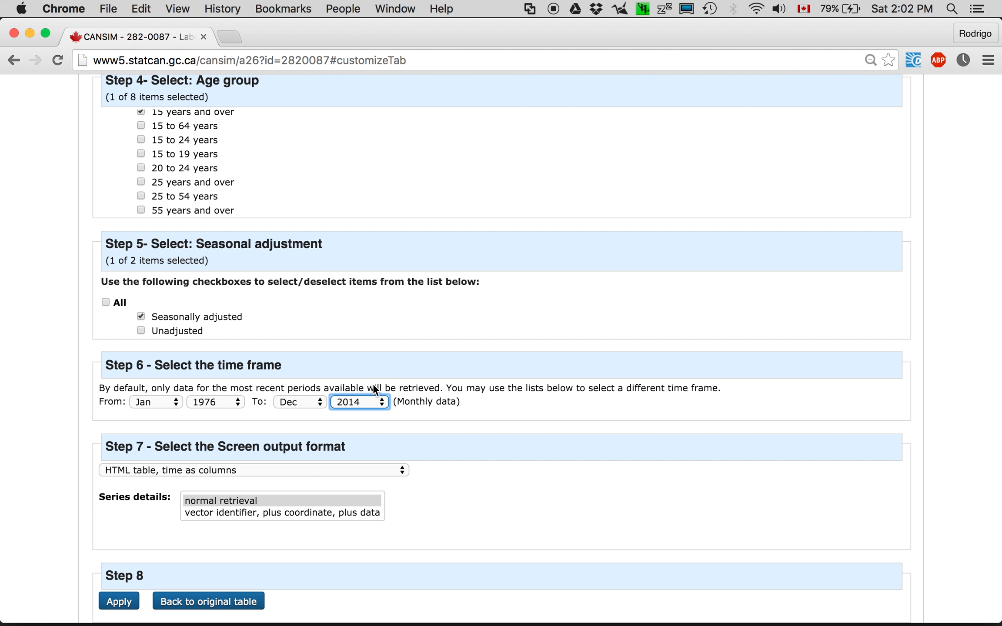
- Output the table with time as rows and apply the customizations
scroll(469, 465, "down", 3)
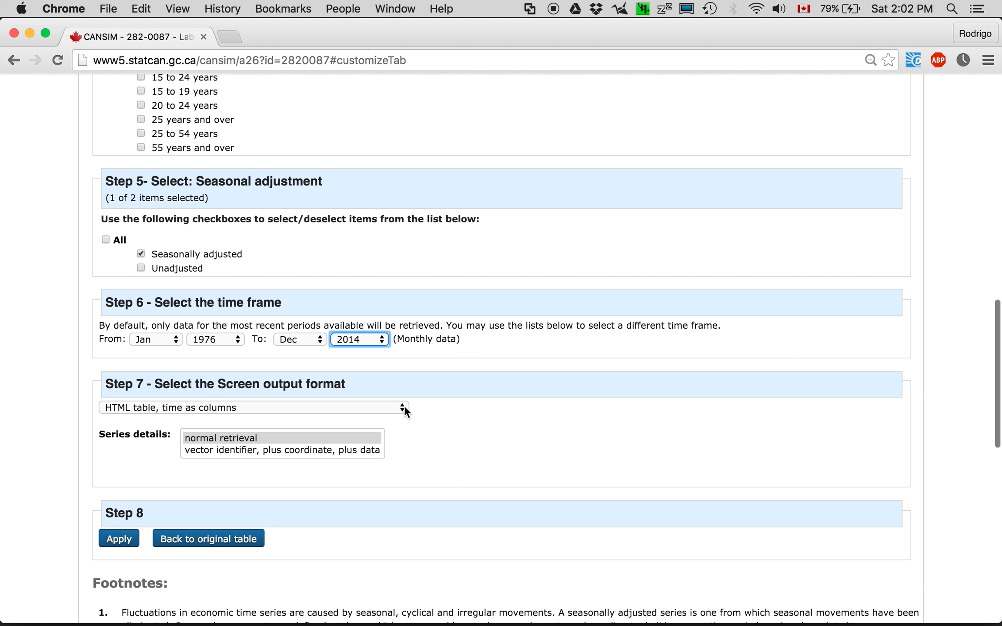
left_click(404, 405)
left_click(388, 418)
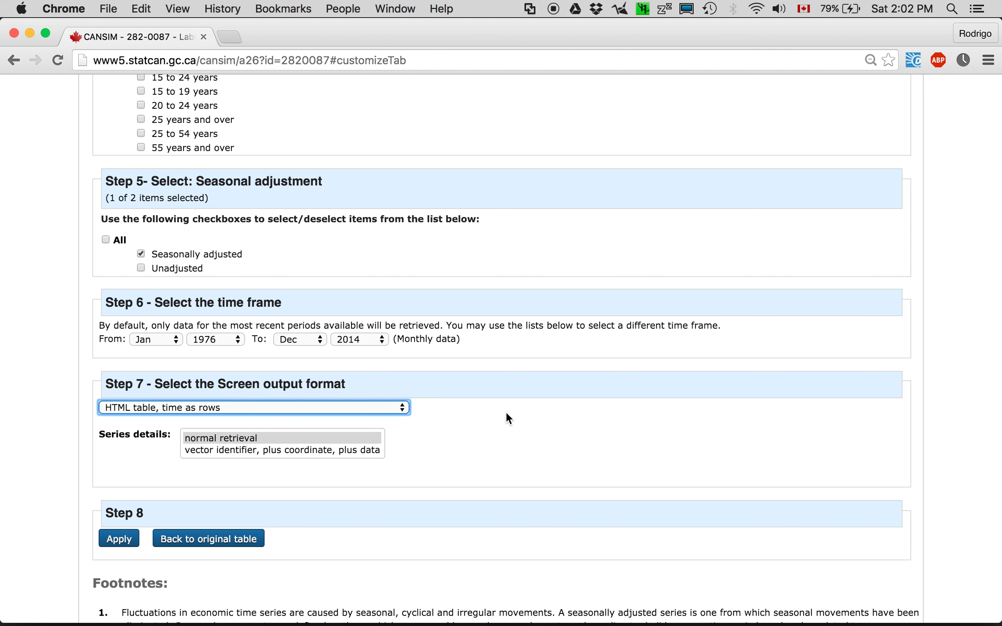
left_click(118, 539)
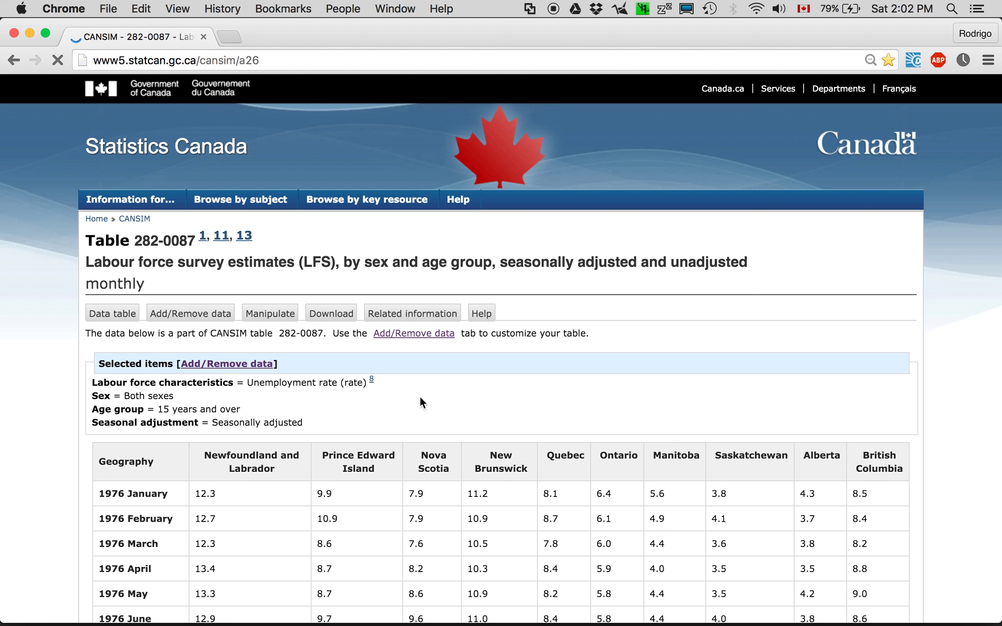
- Convert the table's output frequency to Annual (average) and scroll through the yearly provincial rates
scroll(420, 398, "down", 5)
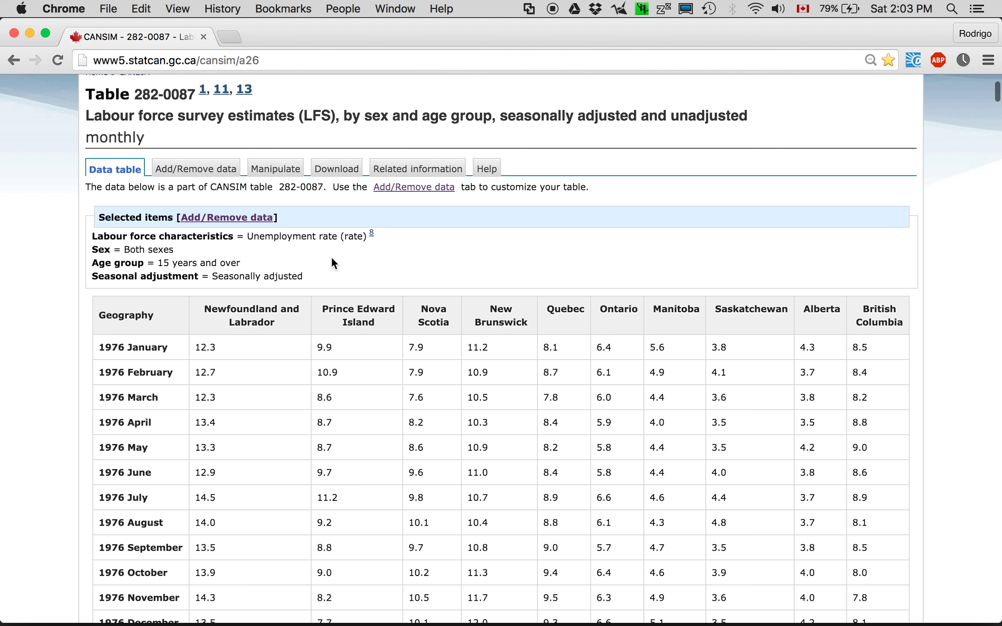
left_click(272, 170)
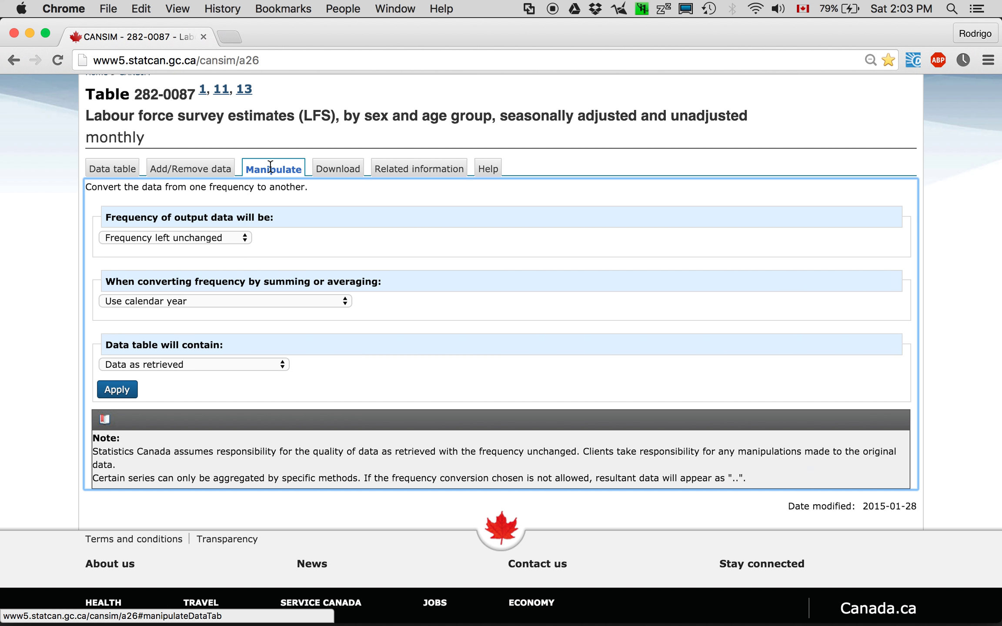
left_click(247, 234)
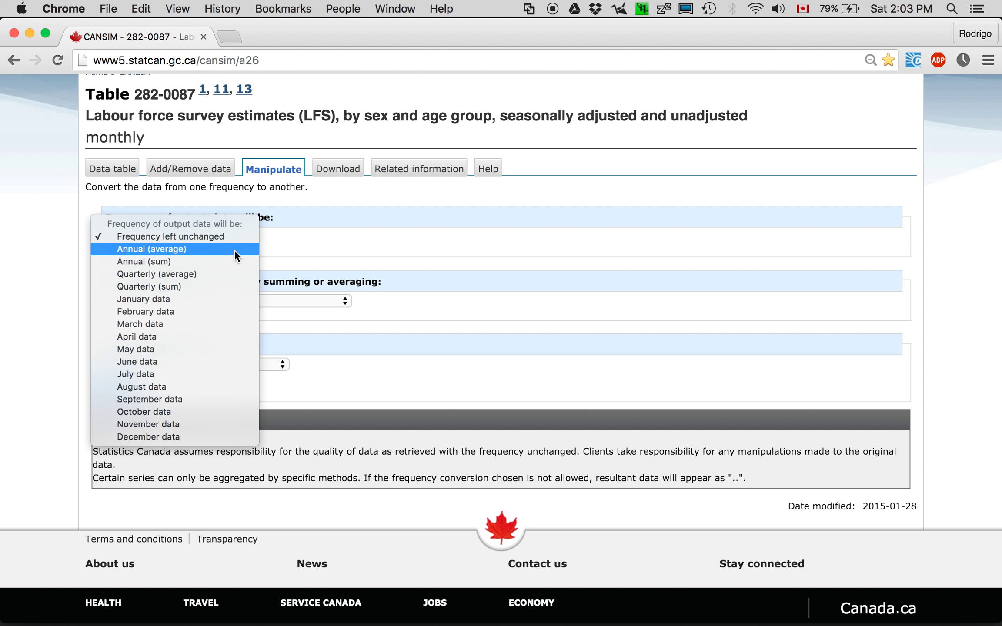
left_click(235, 250)
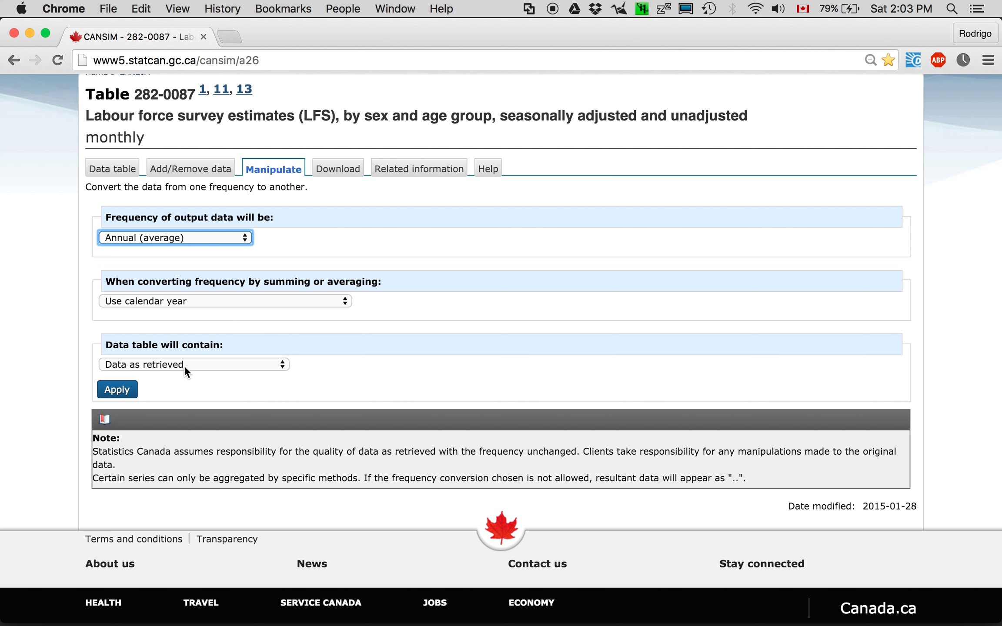
left_click(123, 394)
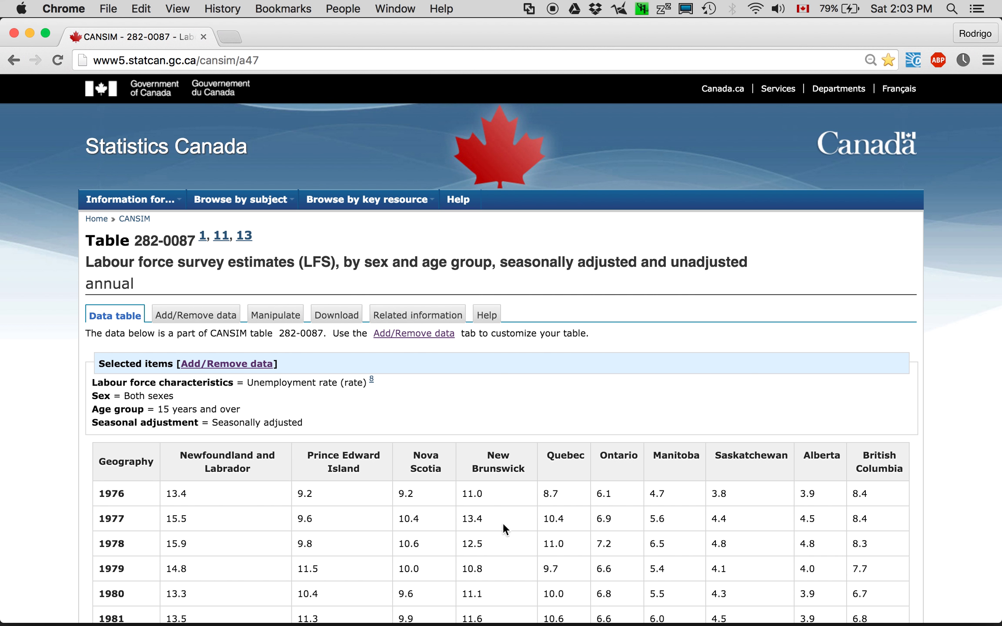
scroll(515, 535, "down", 5)
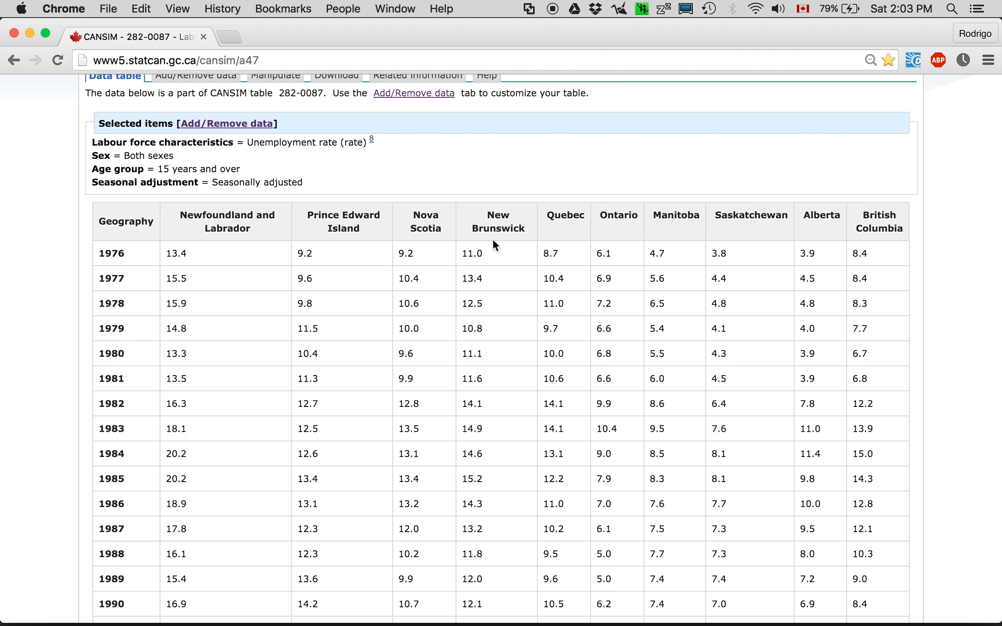
left_click(396, 10)
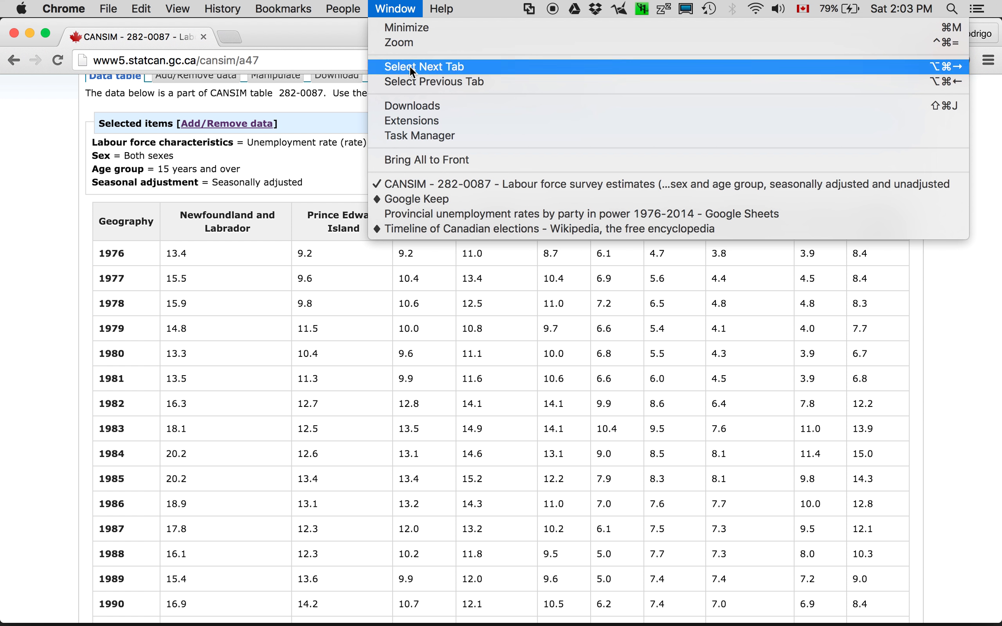
- Review the 1976–1998 provincial governing parties on Wikipedia's Timeline of Canadian elections page
left_click(462, 228)
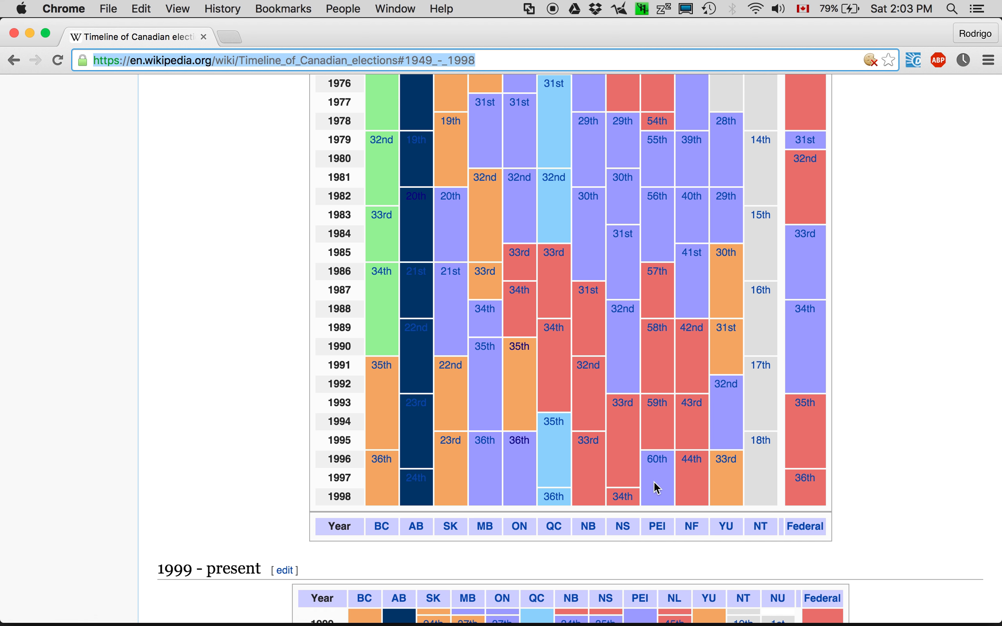
scroll(656, 487, "up", 10)
scroll(656, 487, "down", 8)
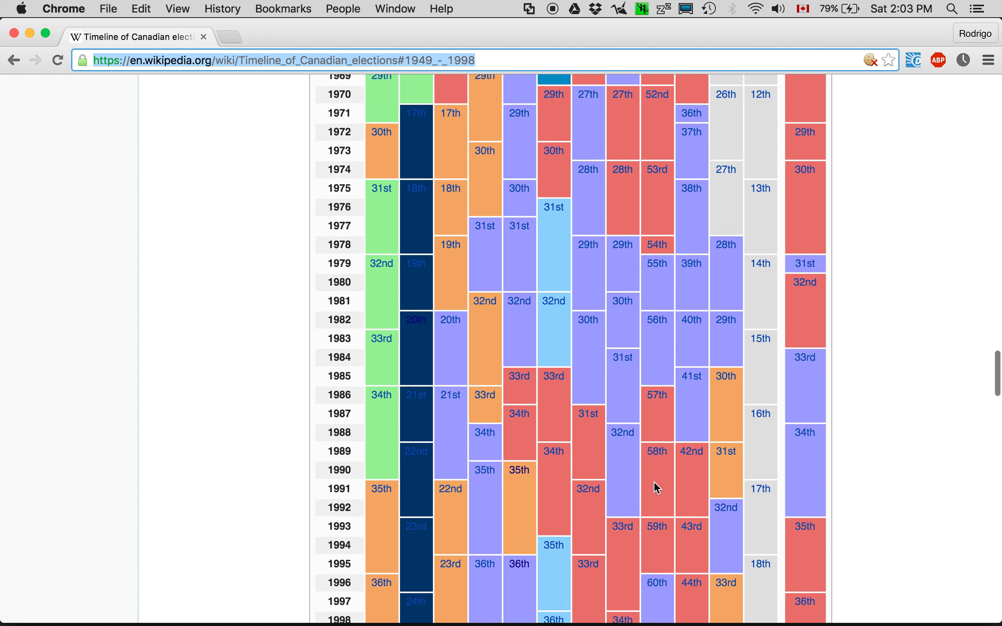
scroll(656, 487, "down", 4)
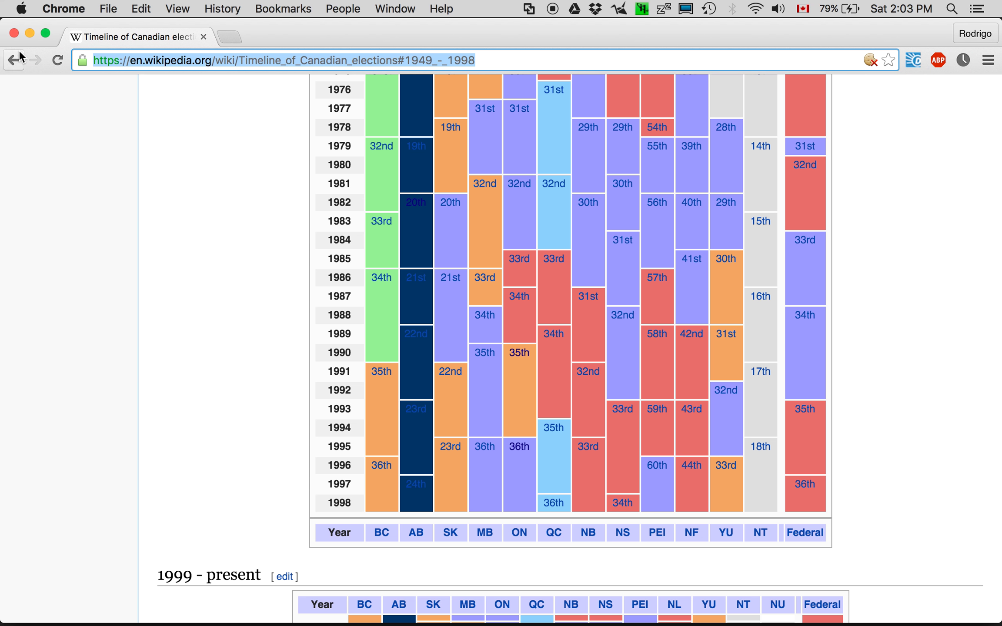
left_click(28, 33)
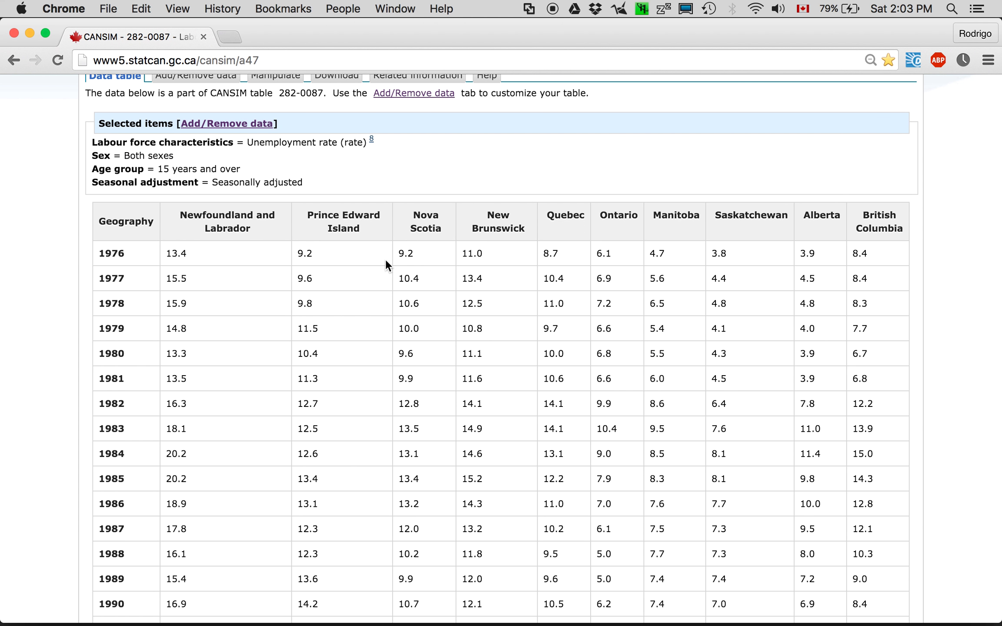
- Download the annual unemployment table as a CSV file with time as rows
scroll(360, 257, "up", 3)
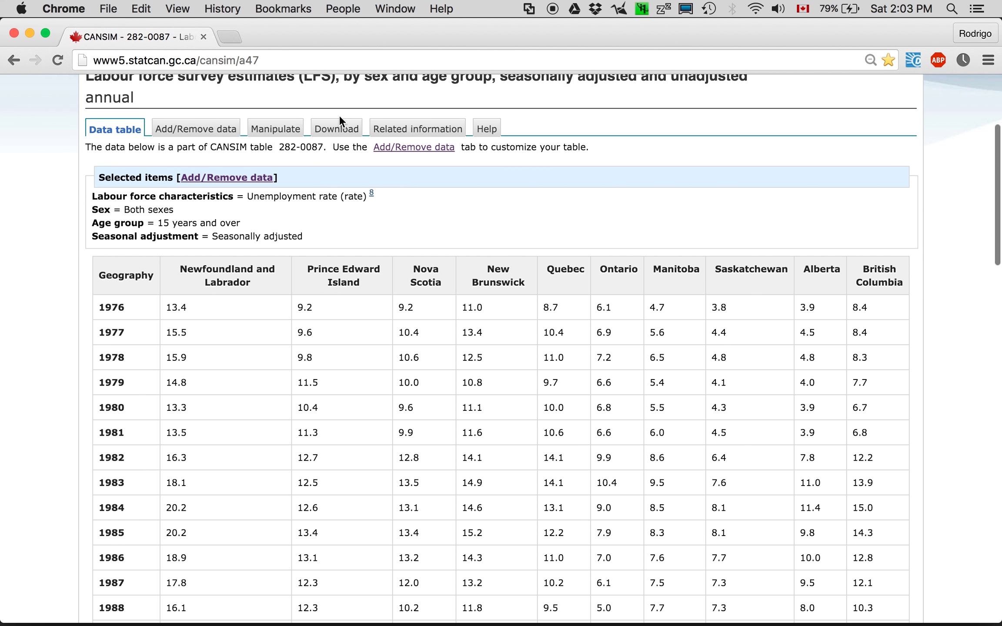
left_click(336, 127)
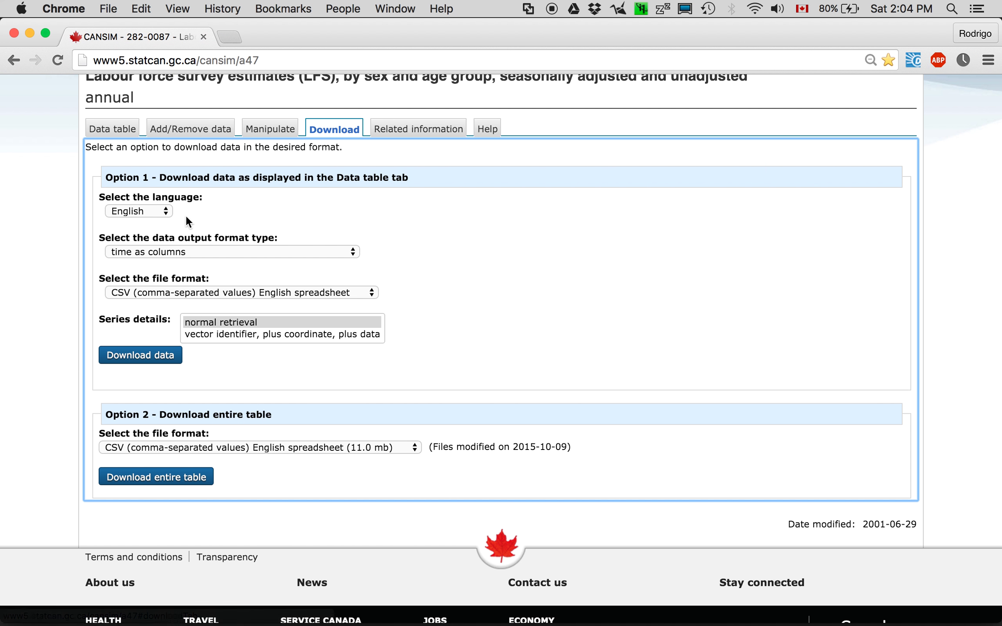
left_click(299, 253)
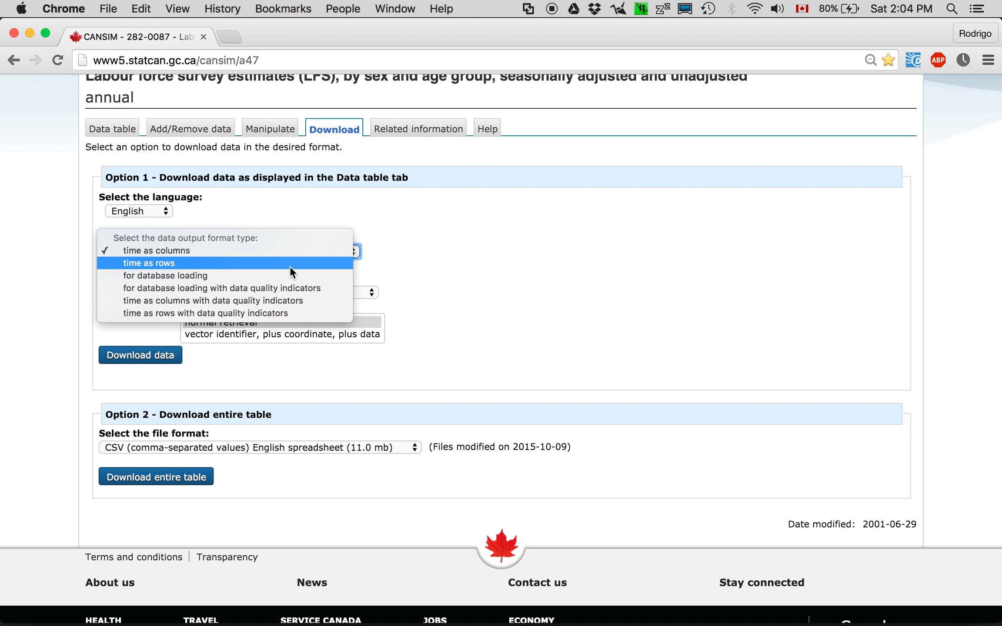
left_click(290, 266)
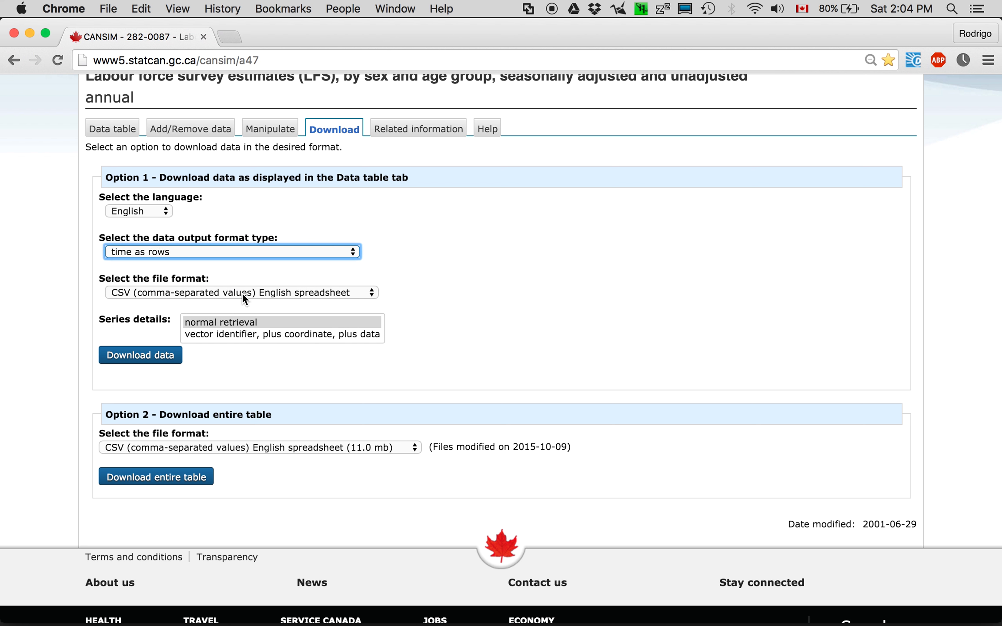
left_click(150, 356)
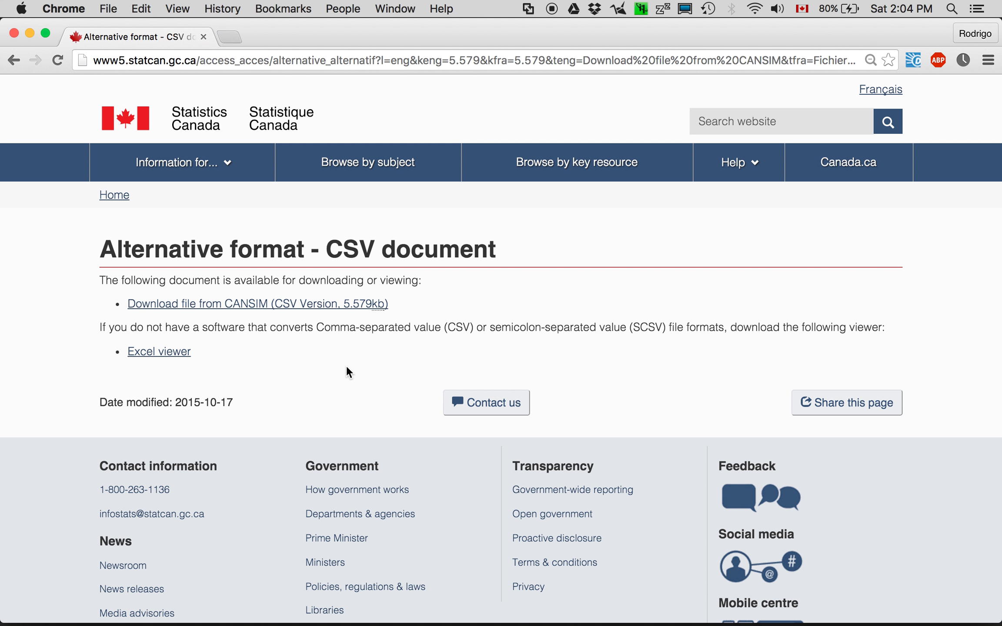
left_click(248, 310)
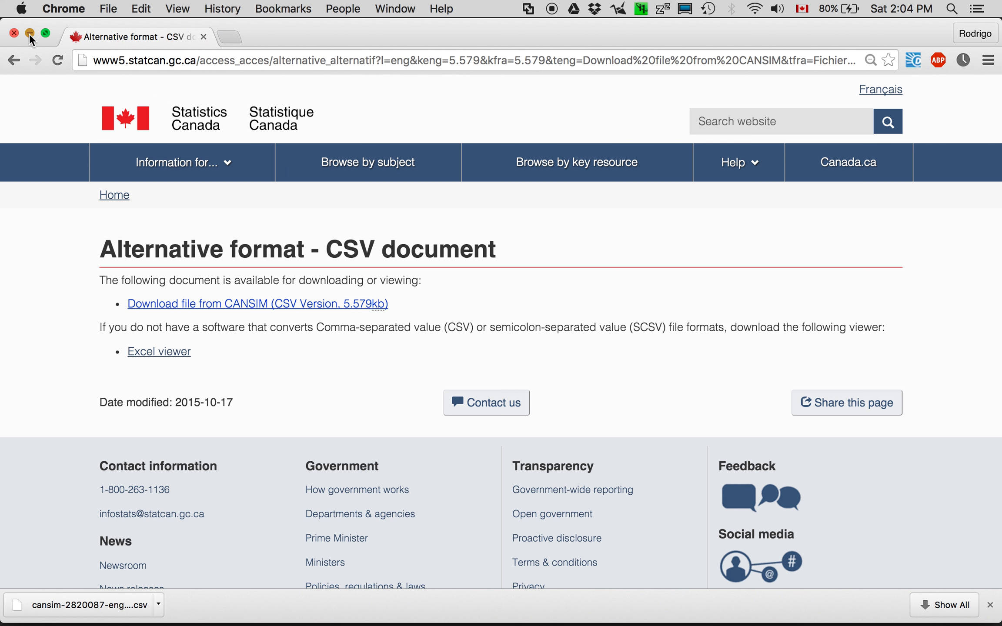
left_click(29, 33)
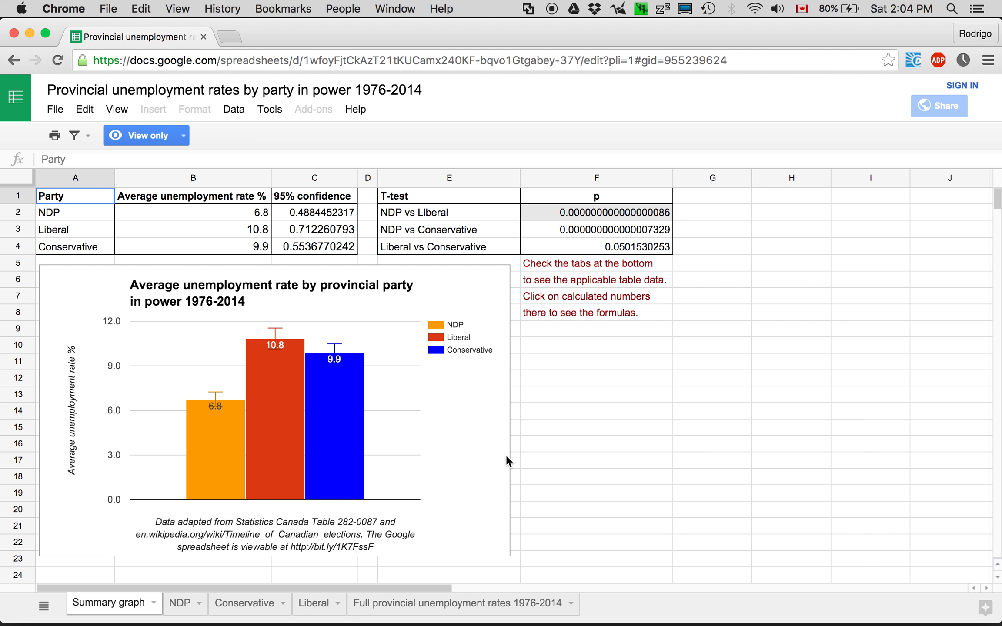
- Scroll the Full provincial unemployment rates 1976-2014 sheet and check the =AVERAGE(B9:K47) overall average
left_click(430, 607)
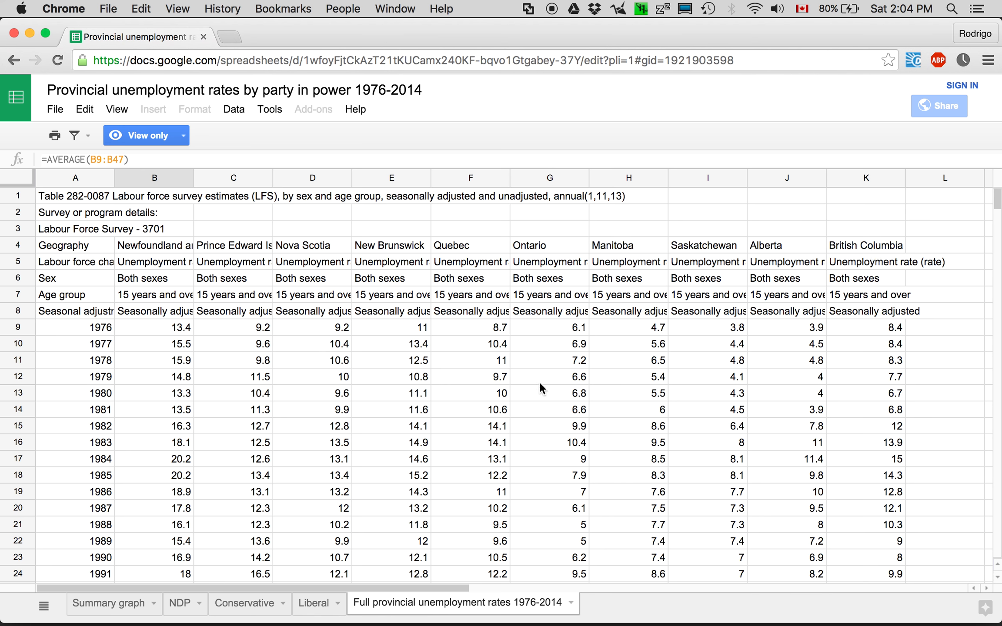
scroll(739, 462, "down", 10)
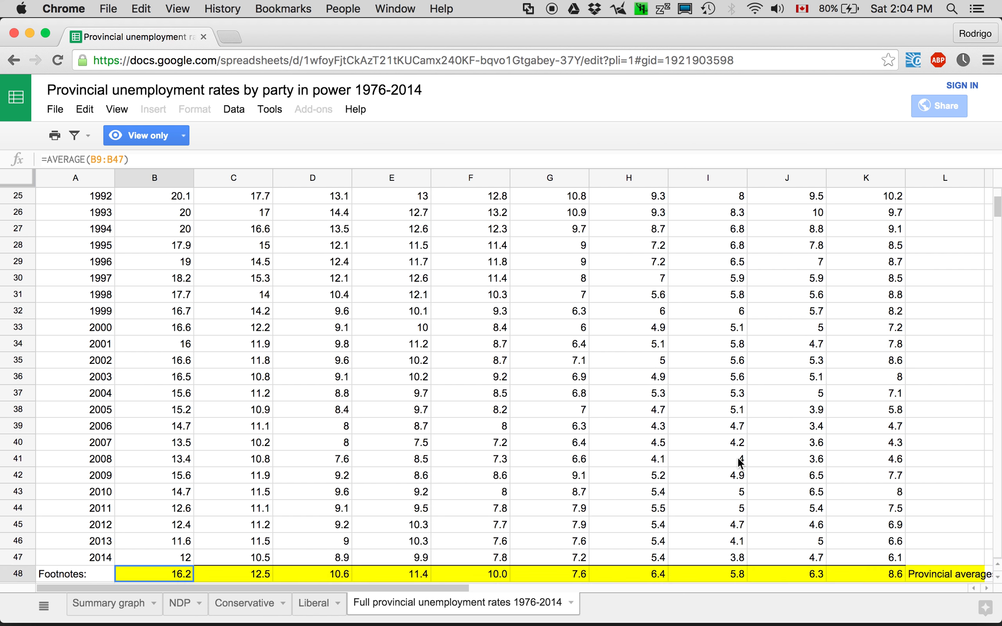
scroll(740, 463, "down", 4)
scroll(737, 457, "up", 1)
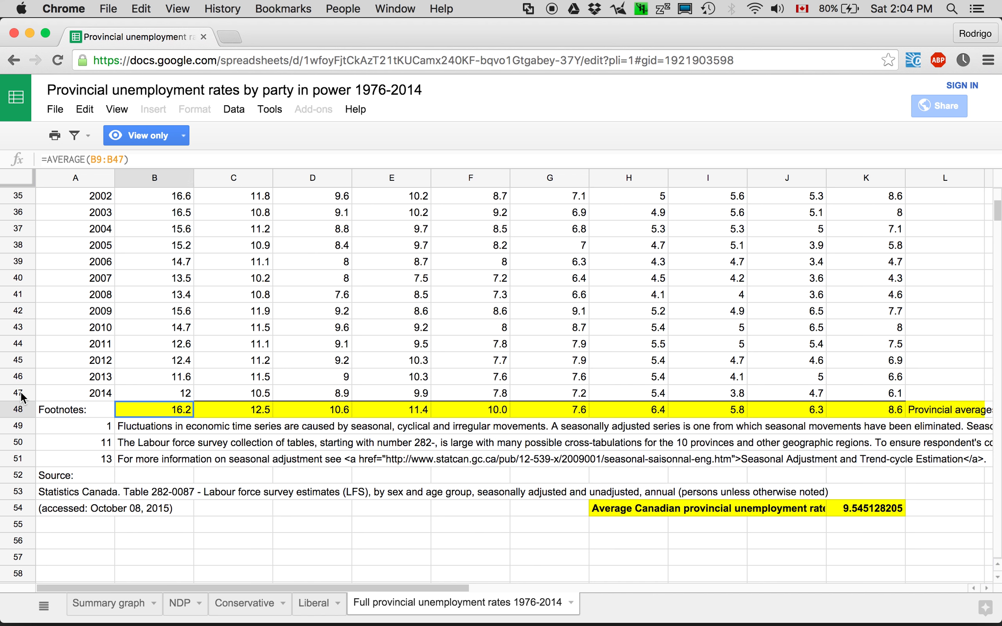
scroll(175, 395, "up", 10)
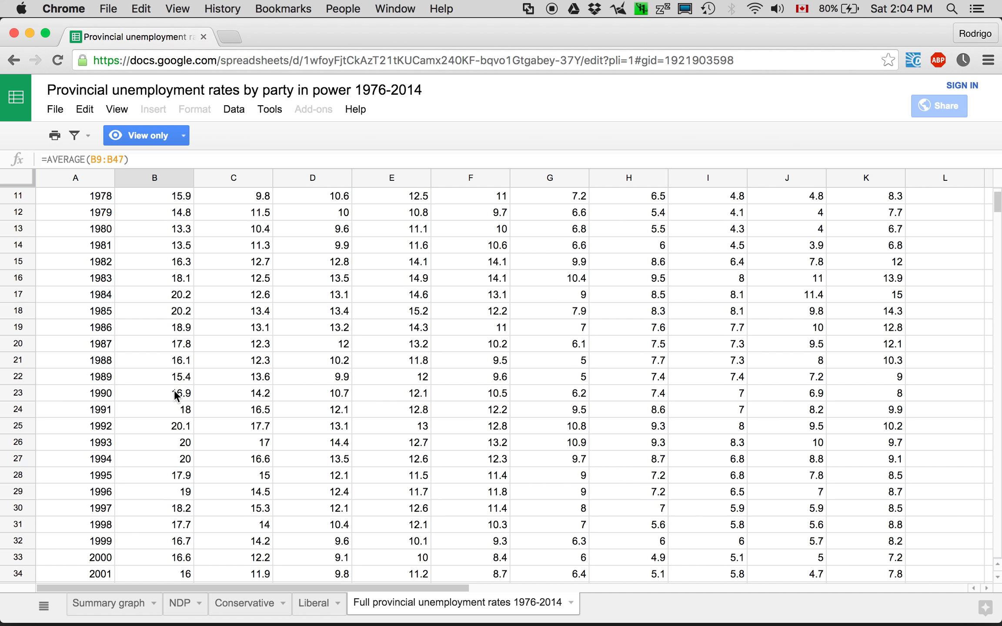
scroll(176, 344, "down", 10)
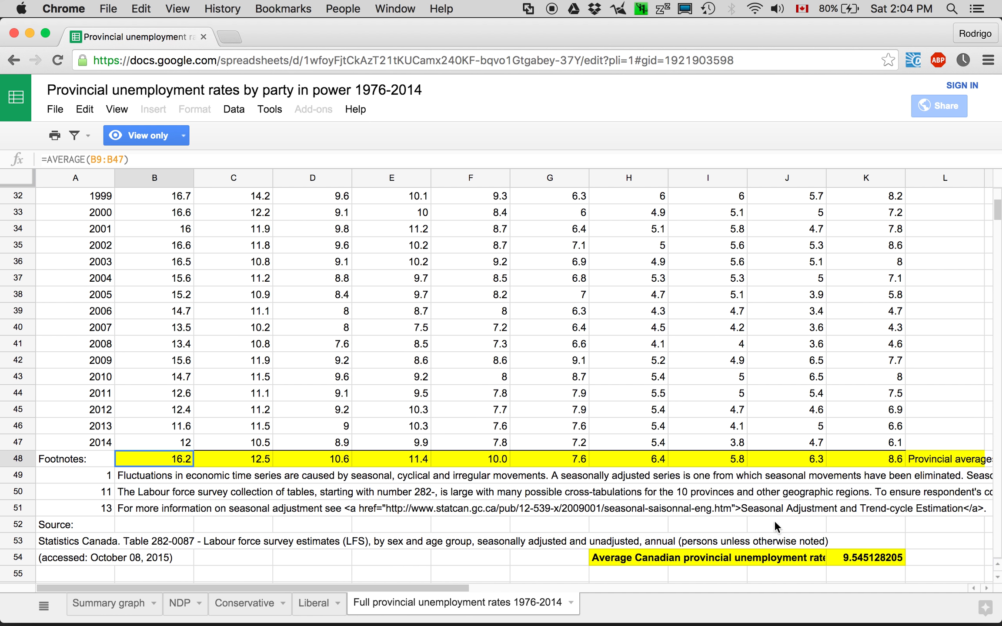
left_click(863, 557)
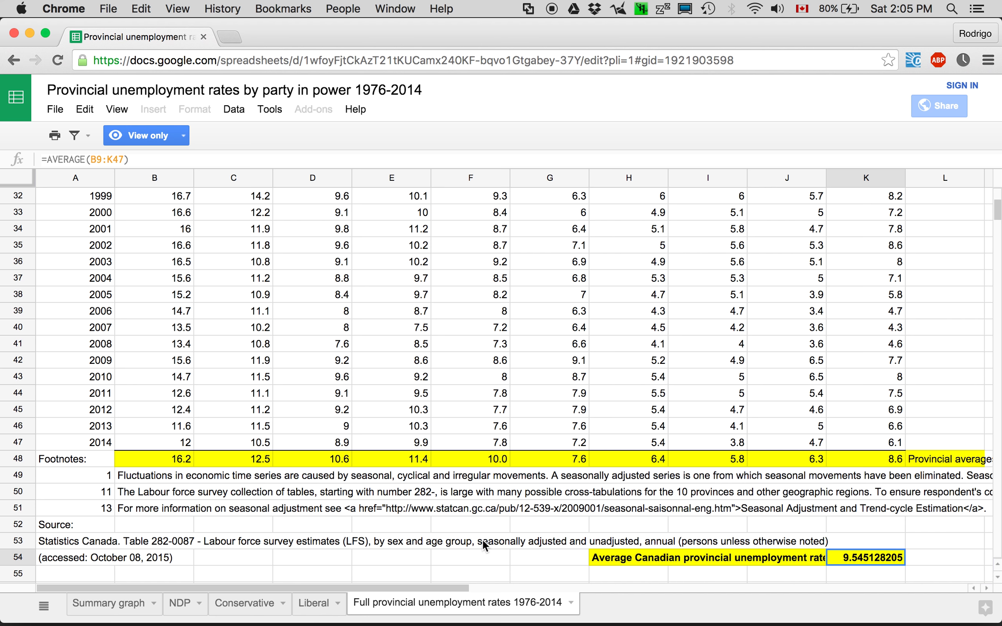
scroll(483, 539, "up", 1)
scroll(484, 544, "up", 3)
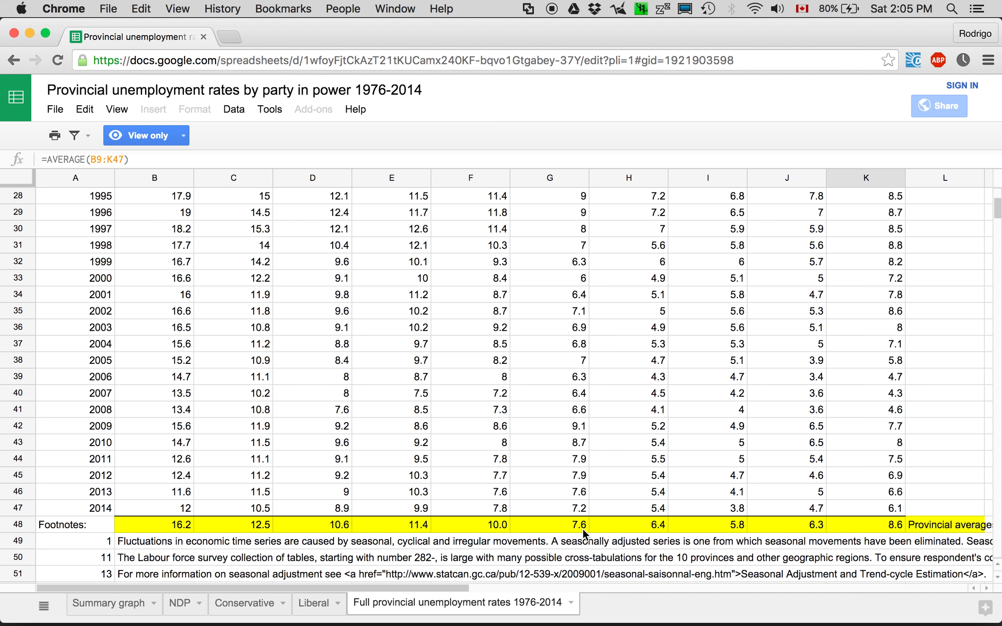
scroll(479, 387, "up", 5)
scroll(473, 393, "up", 4)
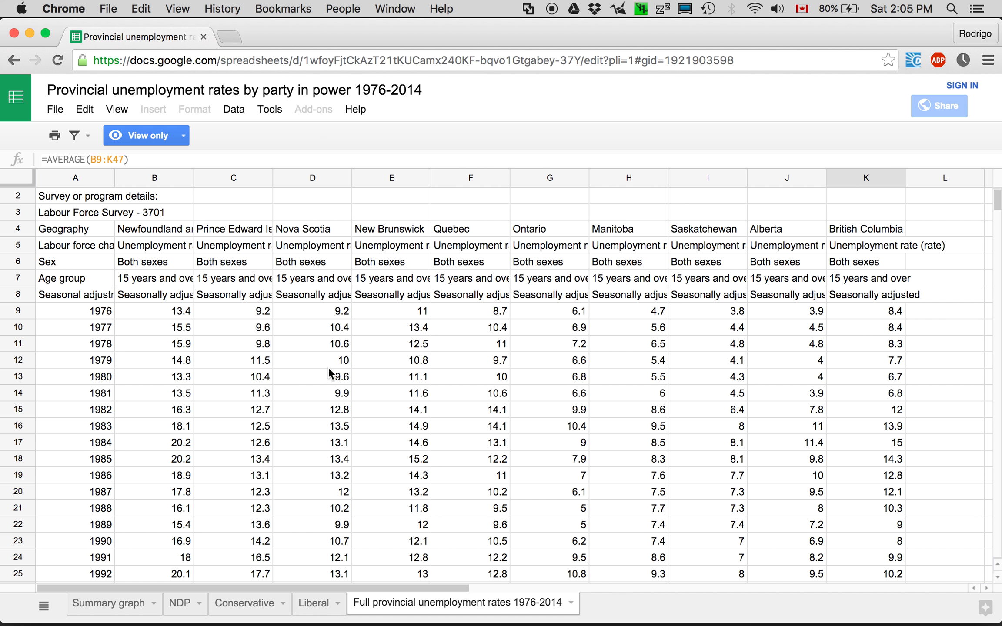
- Scroll the NDP sheet to its summary rows and check the 6.752307692 average formula
left_click(185, 606)
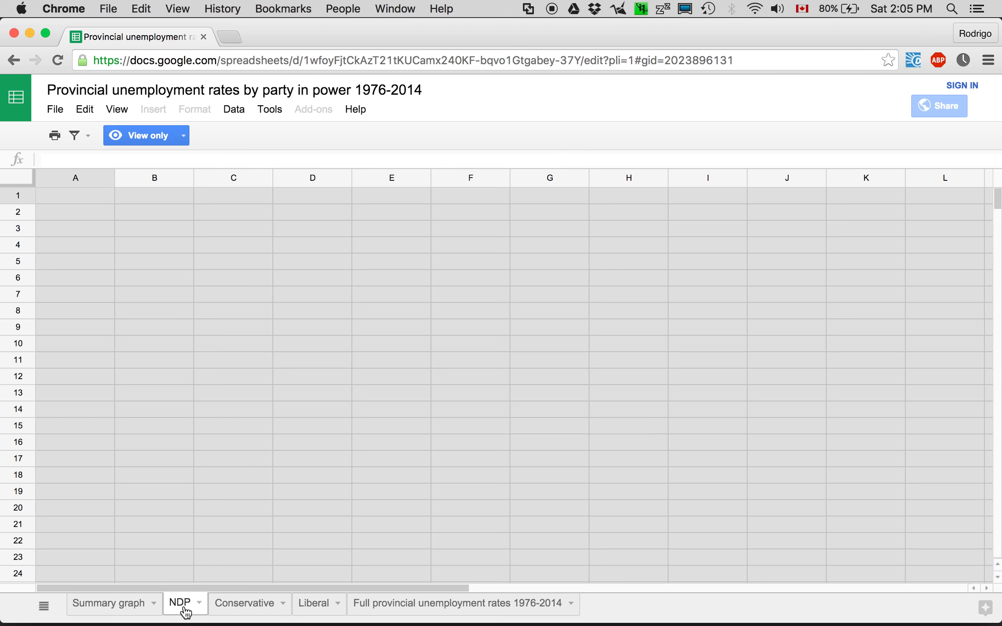
scroll(333, 463, "down", 3)
scroll(333, 463, "up", 2)
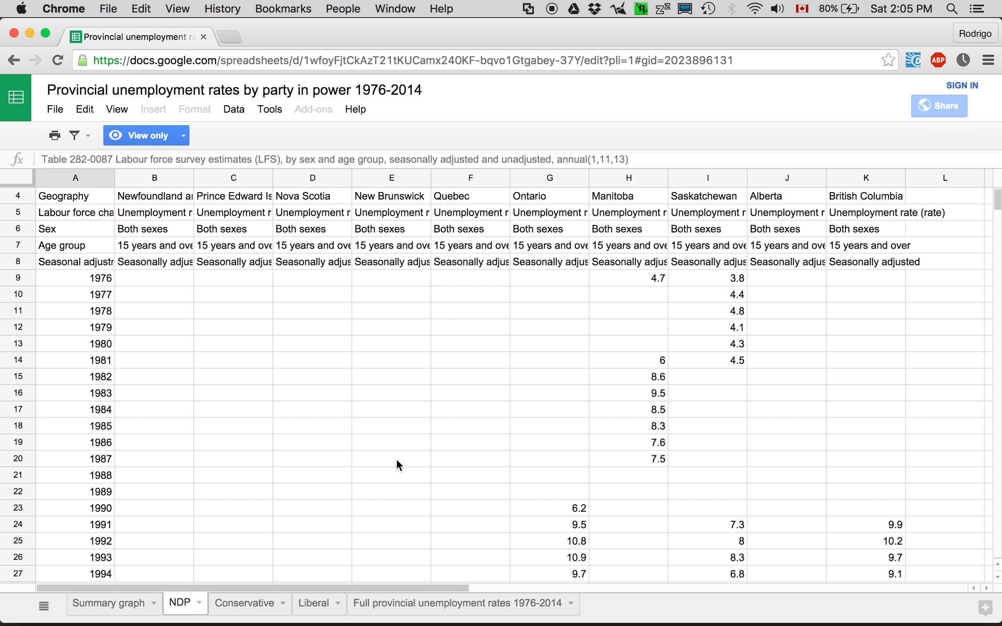
scroll(397, 465, "down", 3)
scroll(742, 300, "up", 3)
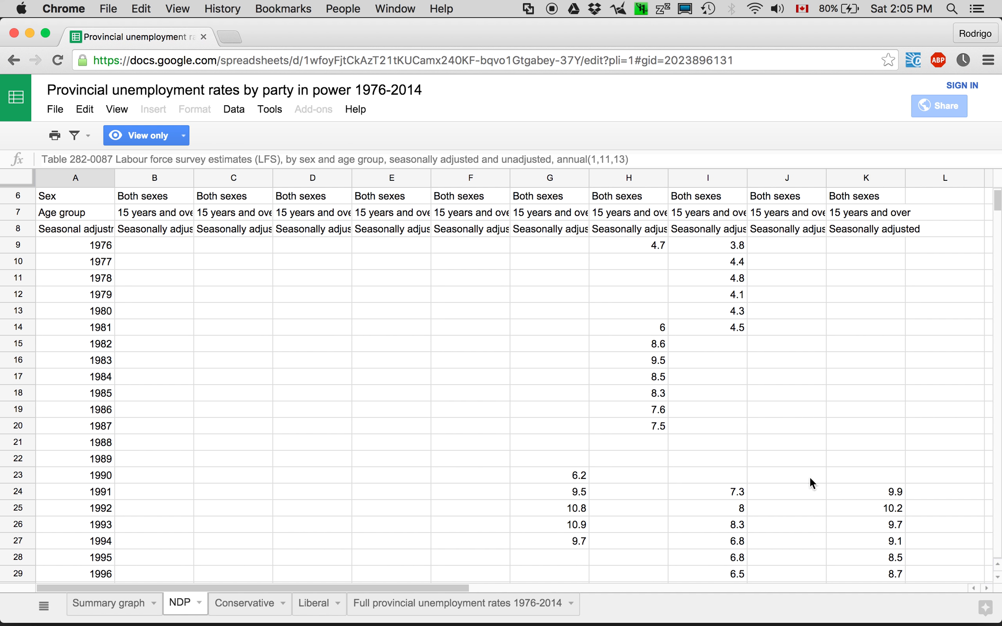
scroll(810, 477, "down", 5)
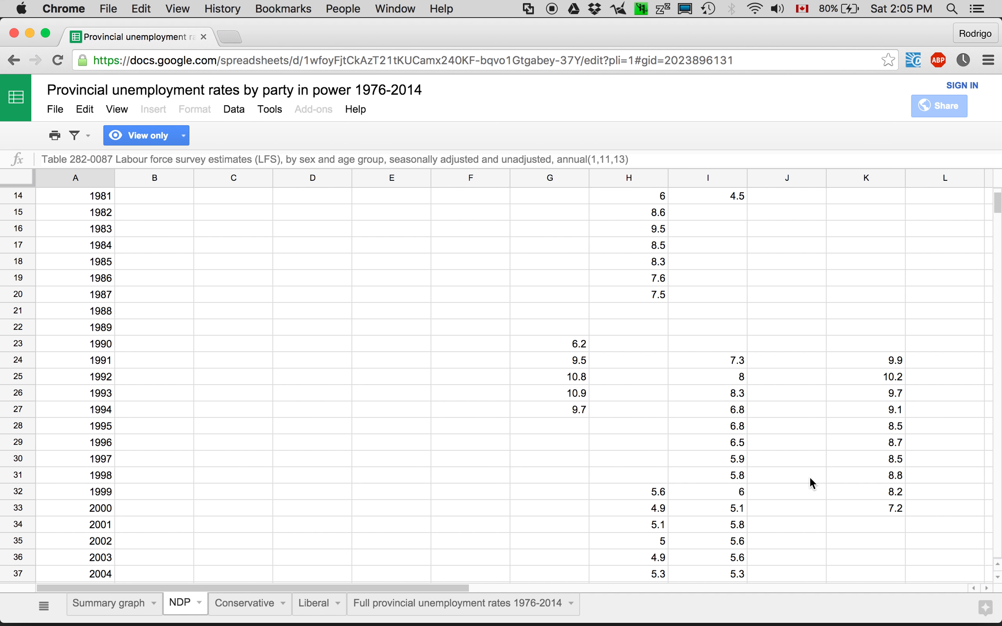
scroll(810, 477, "down", 6)
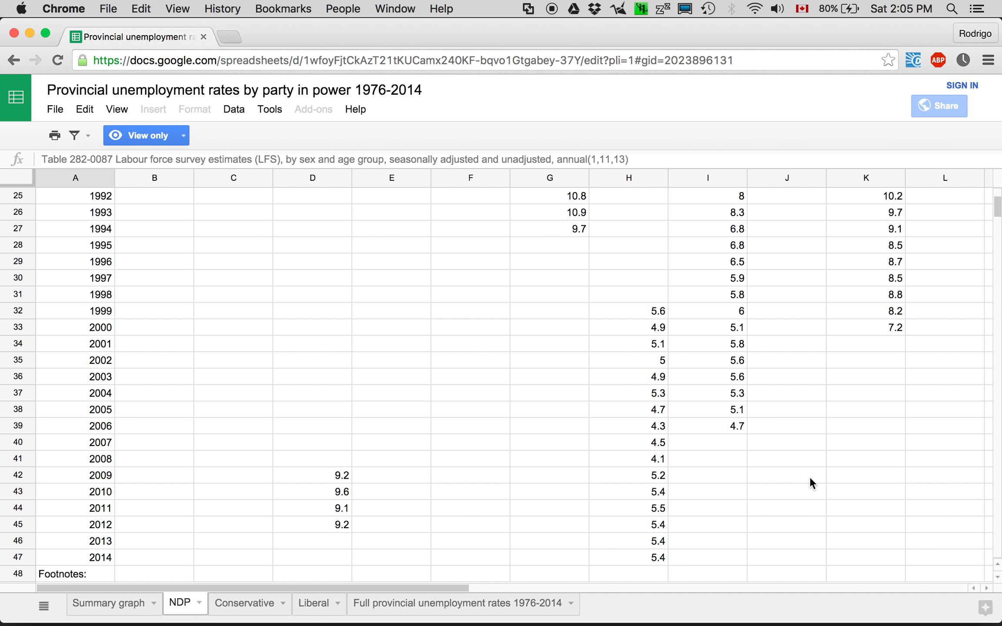
scroll(810, 476, "down", 2)
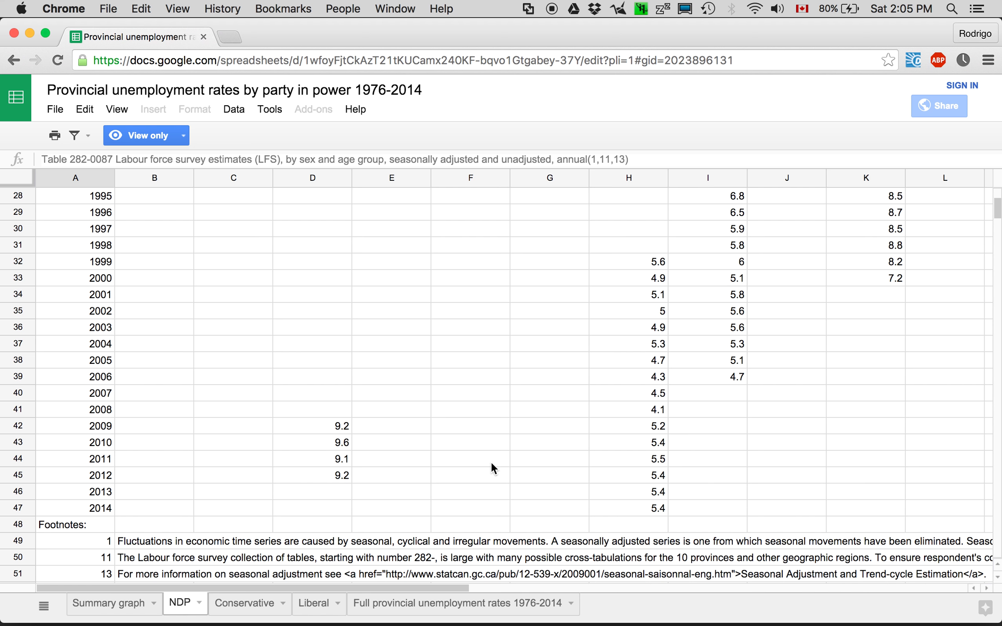
scroll(491, 463, "down", 8)
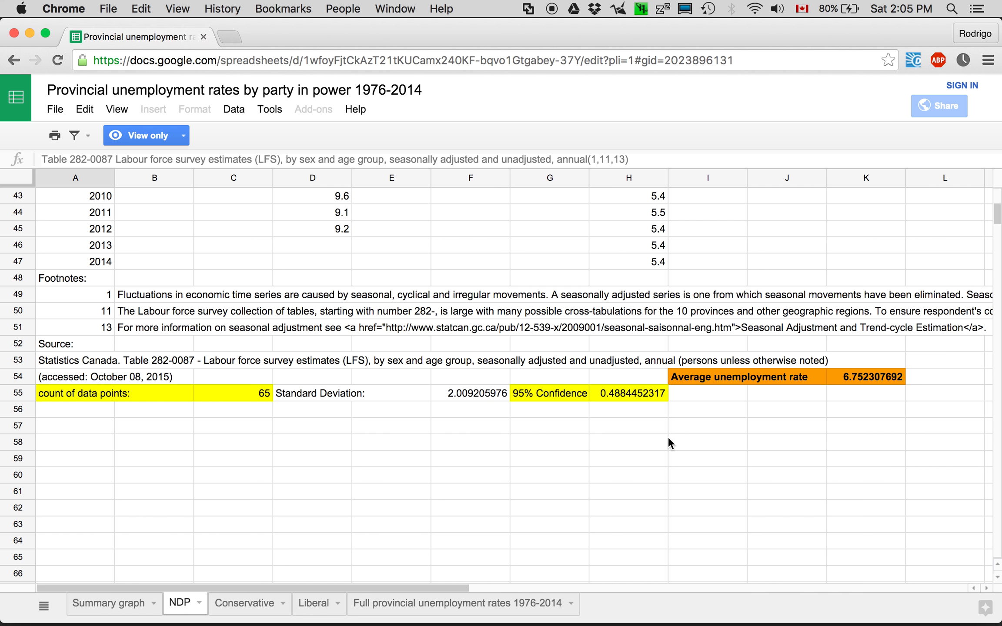
left_click(860, 379)
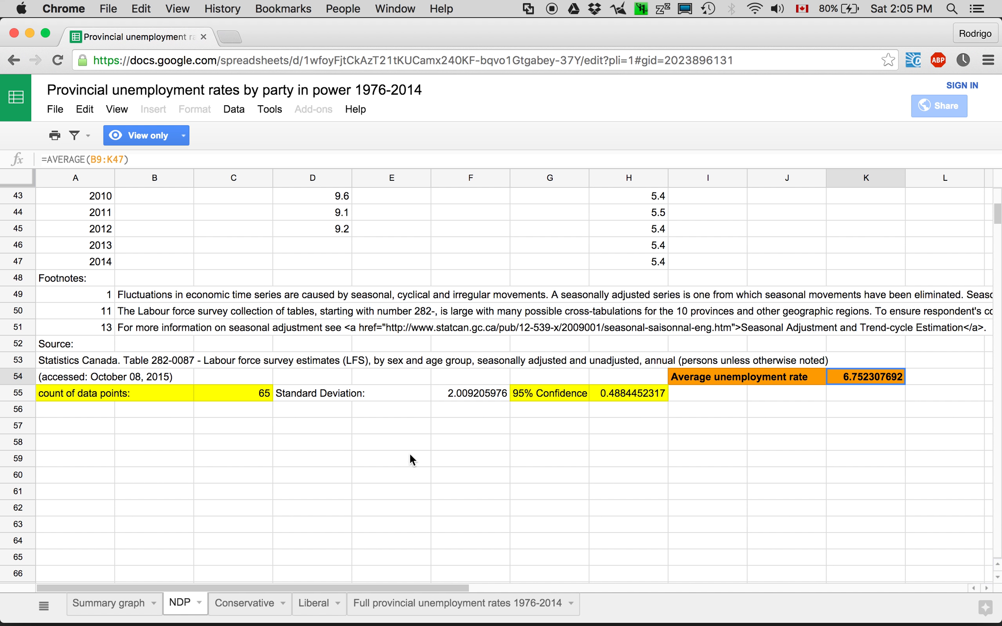
left_click(628, 393)
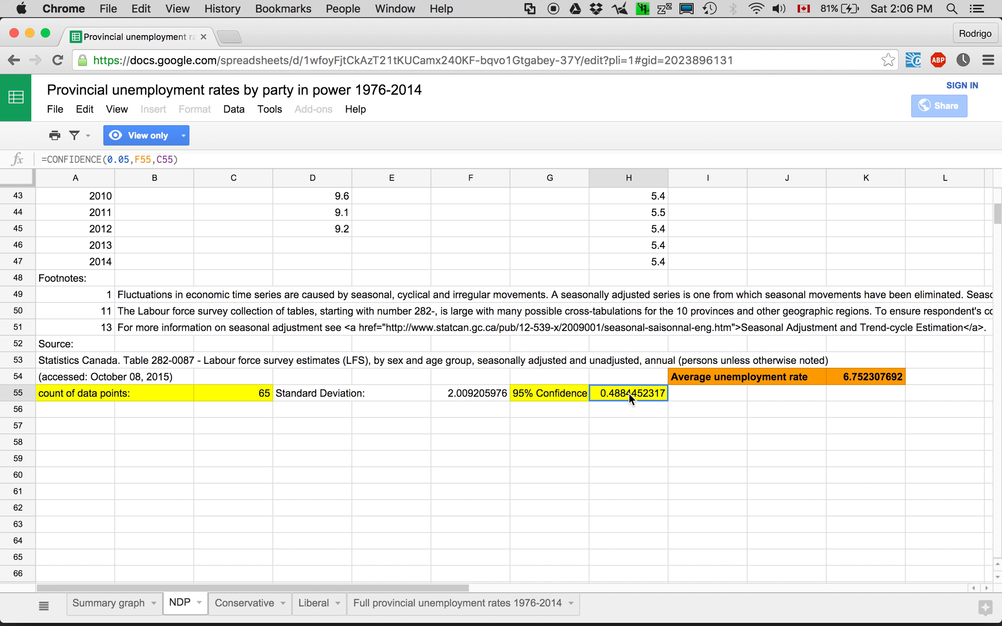
left_click(148, 157)
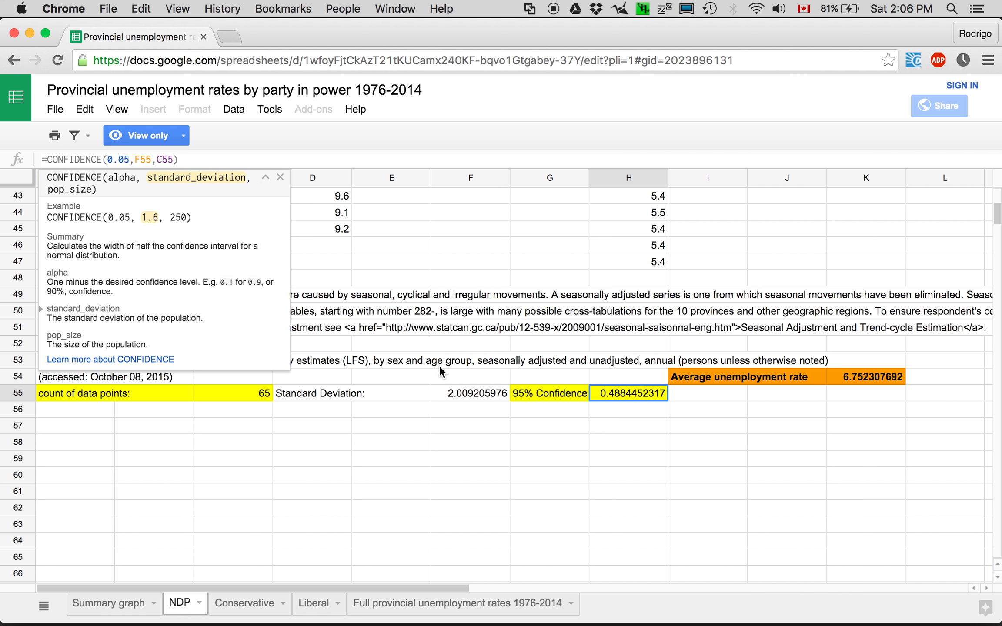
left_click(465, 393)
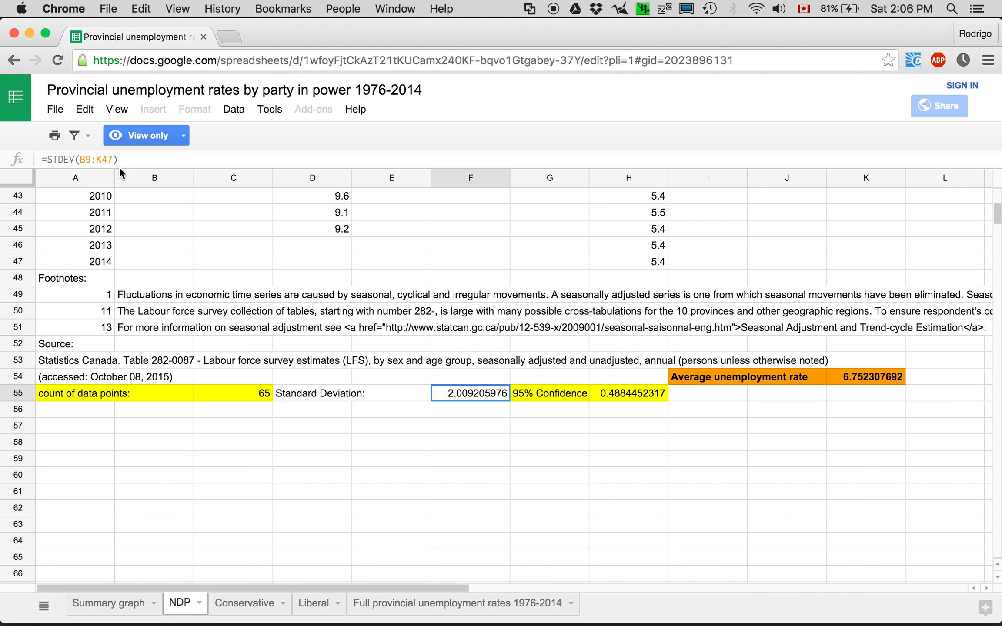
left_click(625, 394)
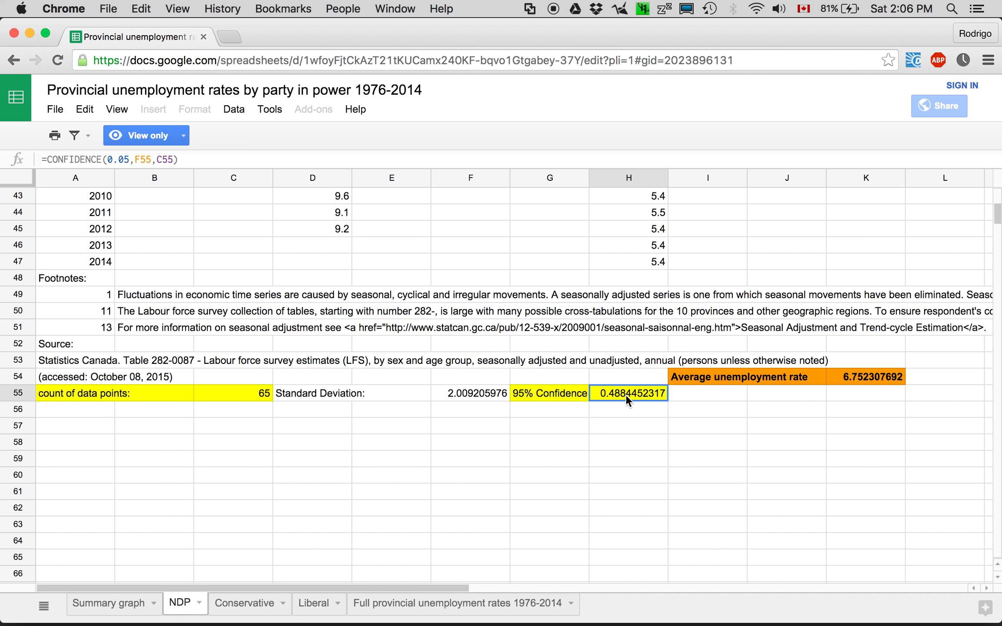
left_click(171, 160)
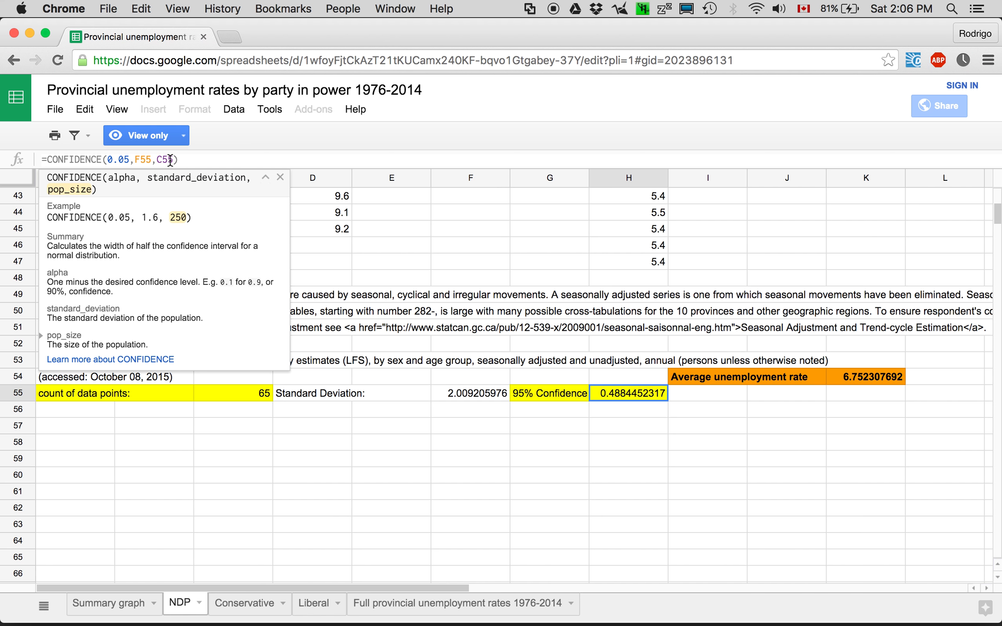
left_click(241, 390)
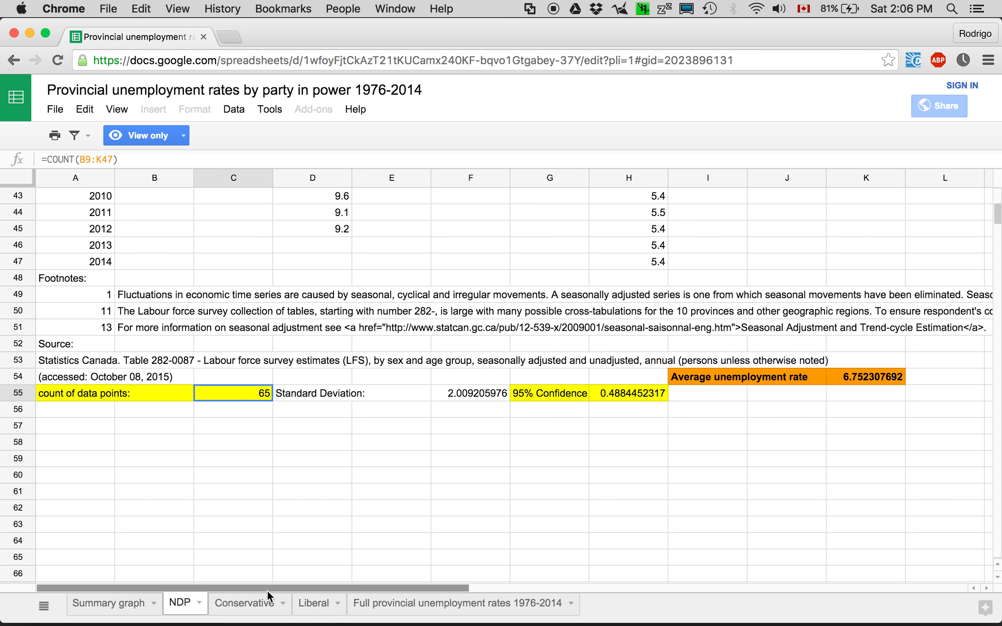
- Check the Conservative and Liberal sheets' summary rows, then return to the Summary graph sheet
left_click(268, 611)
scroll(315, 513, "down", 15)
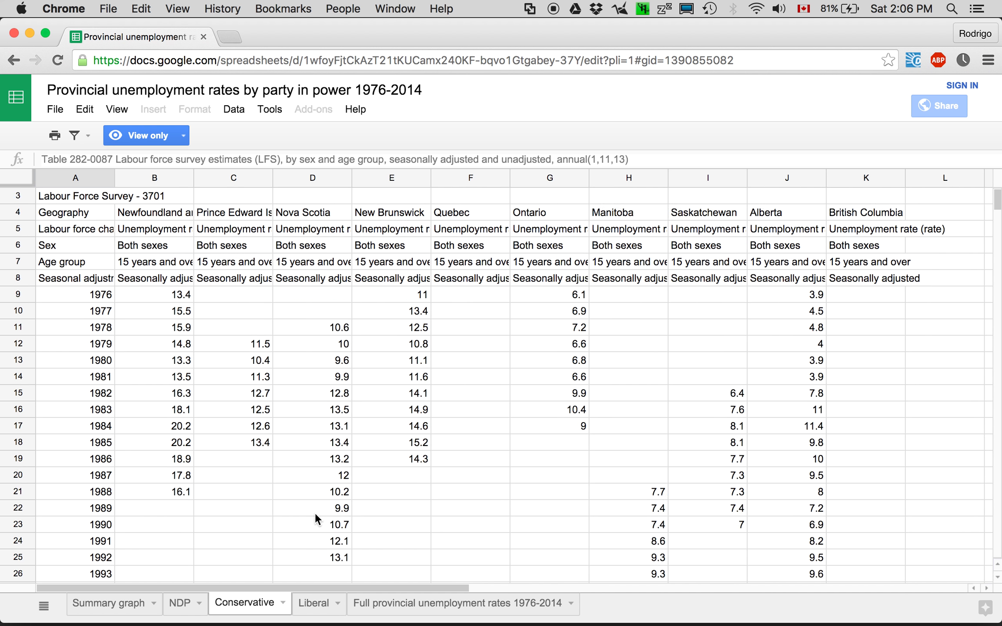
scroll(314, 513, "right", 2)
scroll(315, 513, "down", 2)
scroll(315, 513, "left", 1)
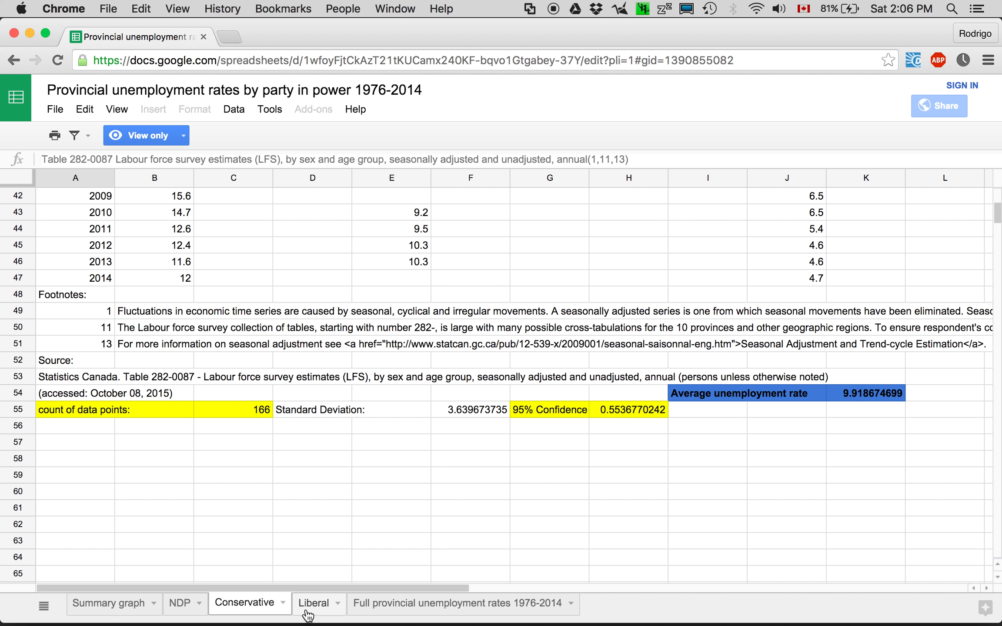
left_click(321, 607)
scroll(369, 527, "down", 12)
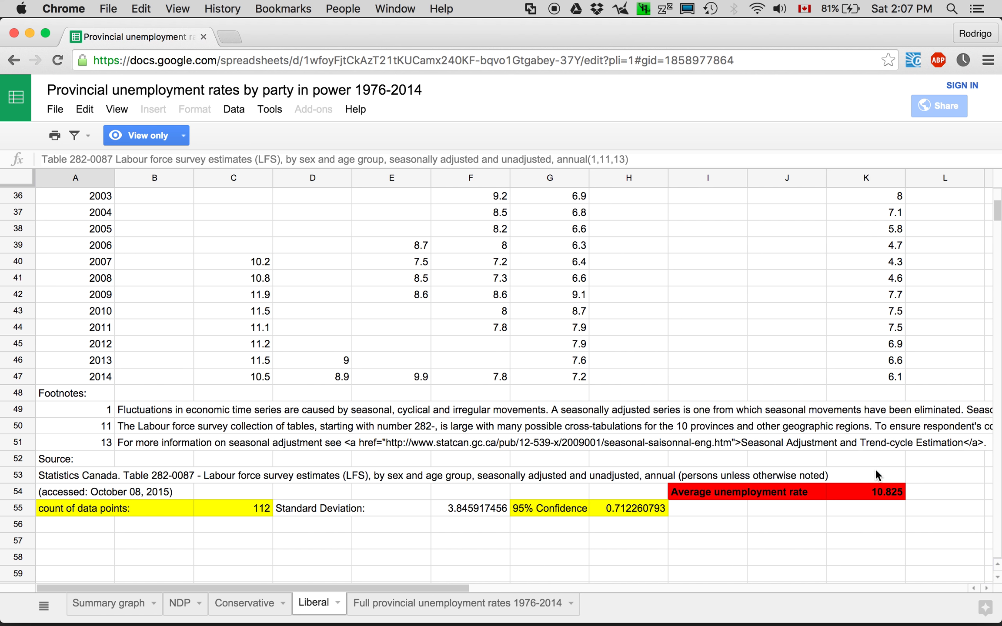
left_click(116, 604)
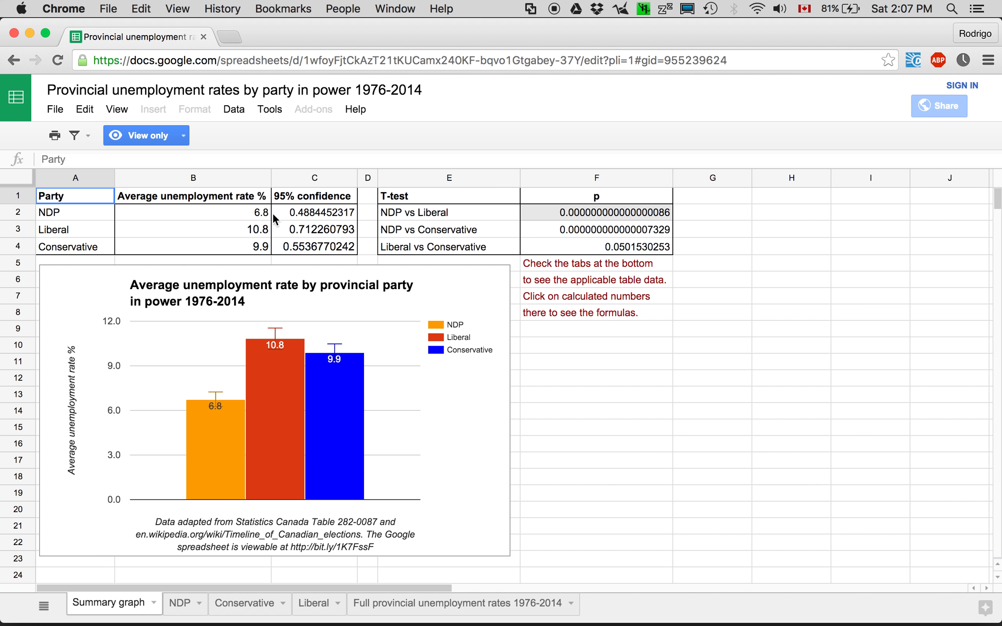
left_click(247, 212)
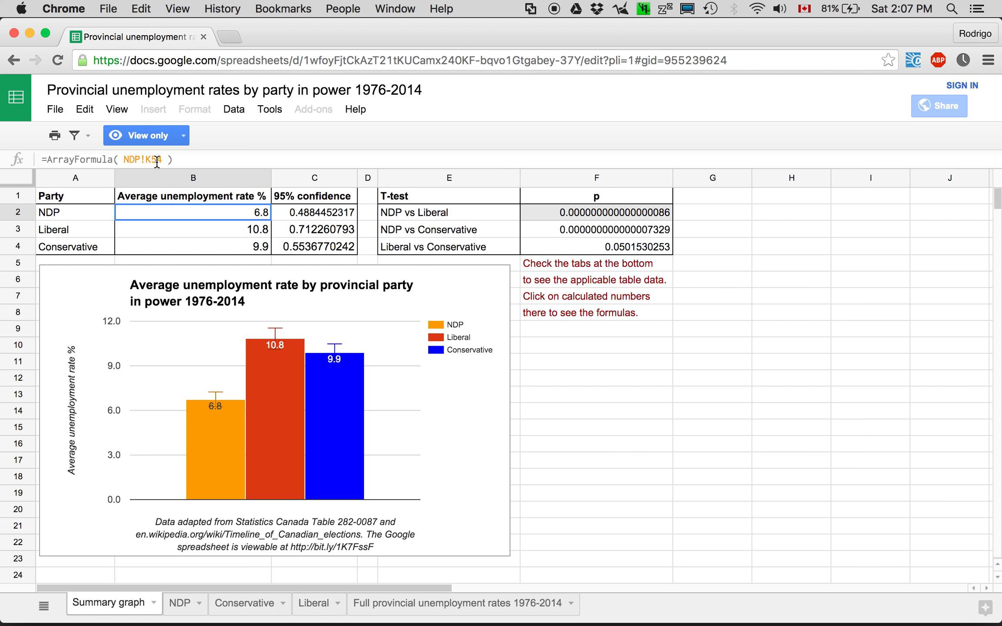
left_click(258, 234)
left_click(257, 247)
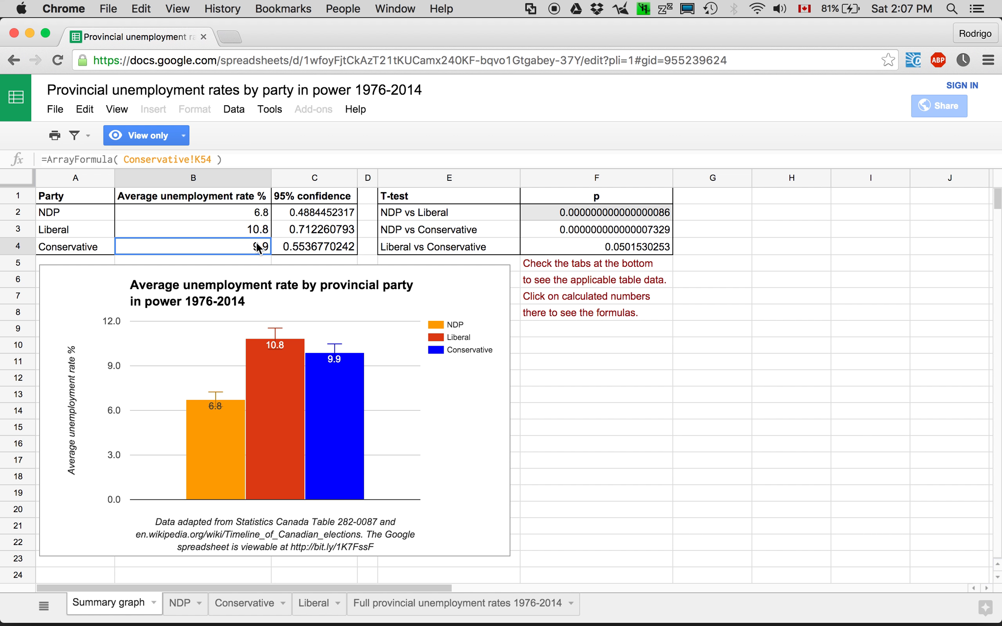
left_click(321, 211)
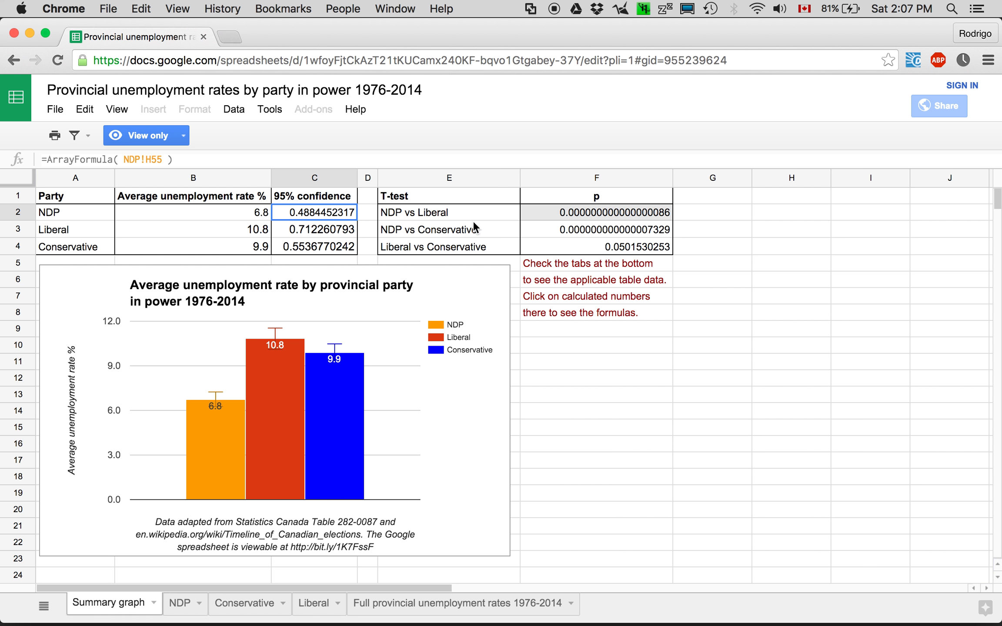
left_click(572, 214)
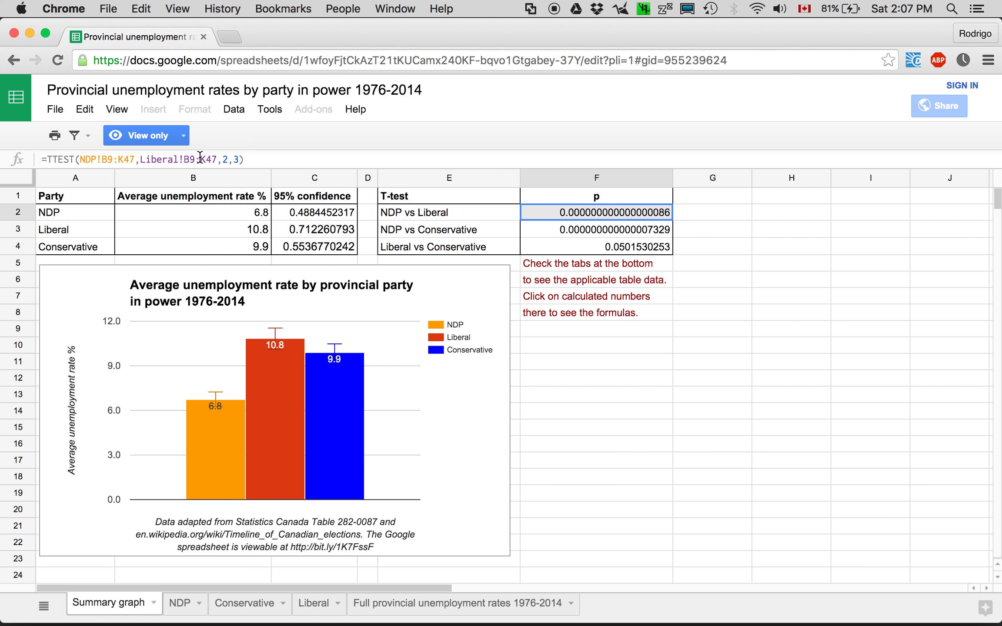
left_click(225, 160)
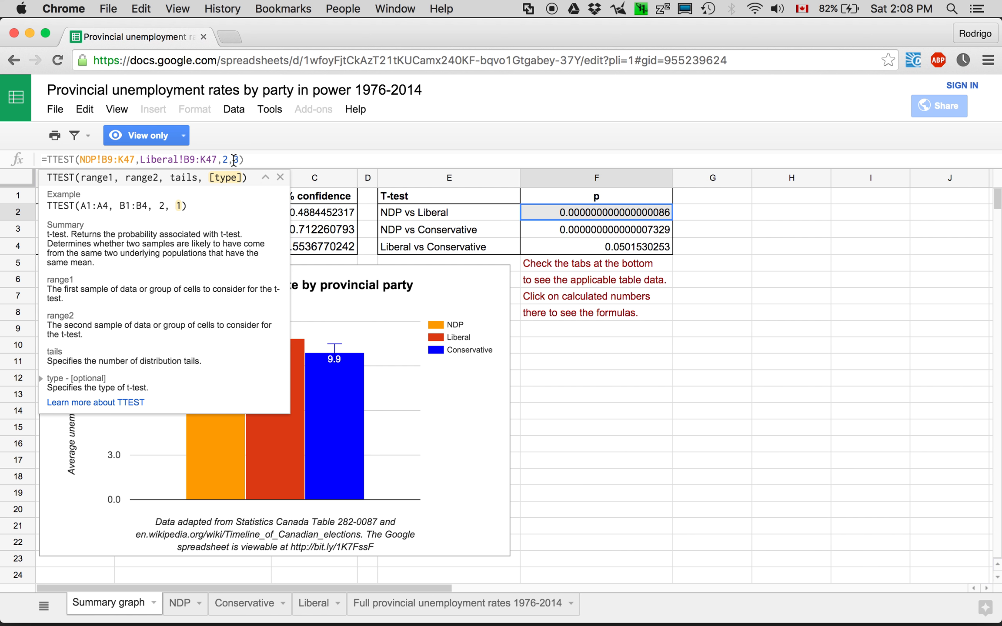
mouse_move(302, 444)
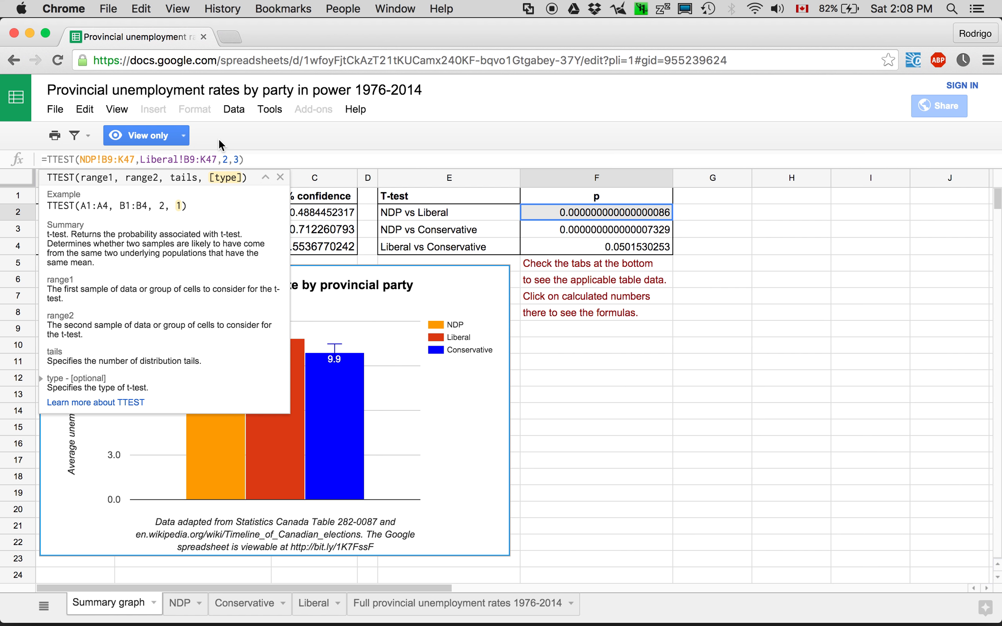
left_click(619, 397)
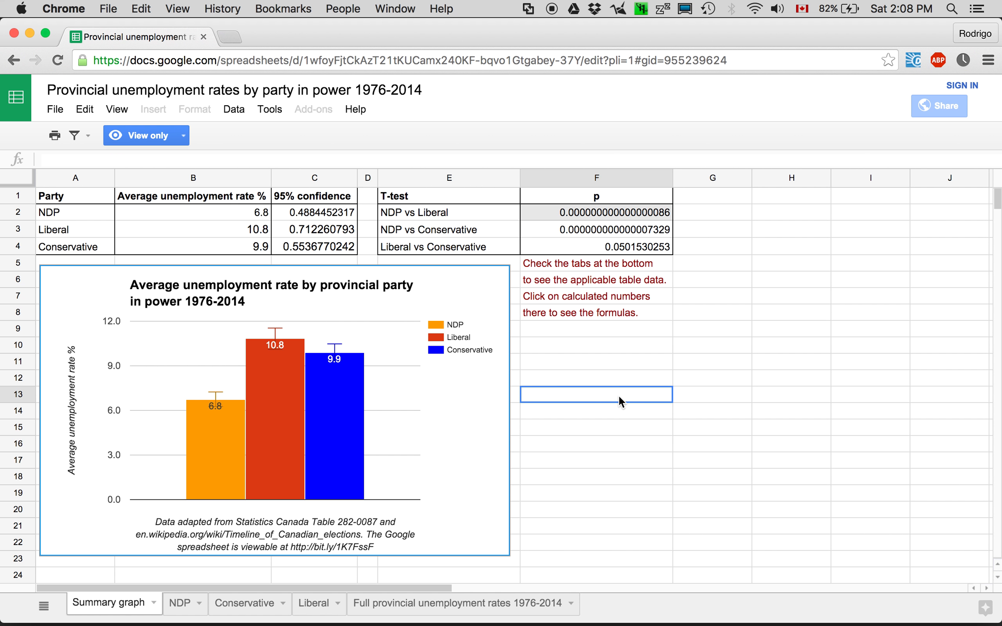
- Inspect the NDP vs Conservative and Liberal vs Conservative TTEST formulas, then view the full provincial data sheet
mouse_move(302, 360)
left_click(649, 232)
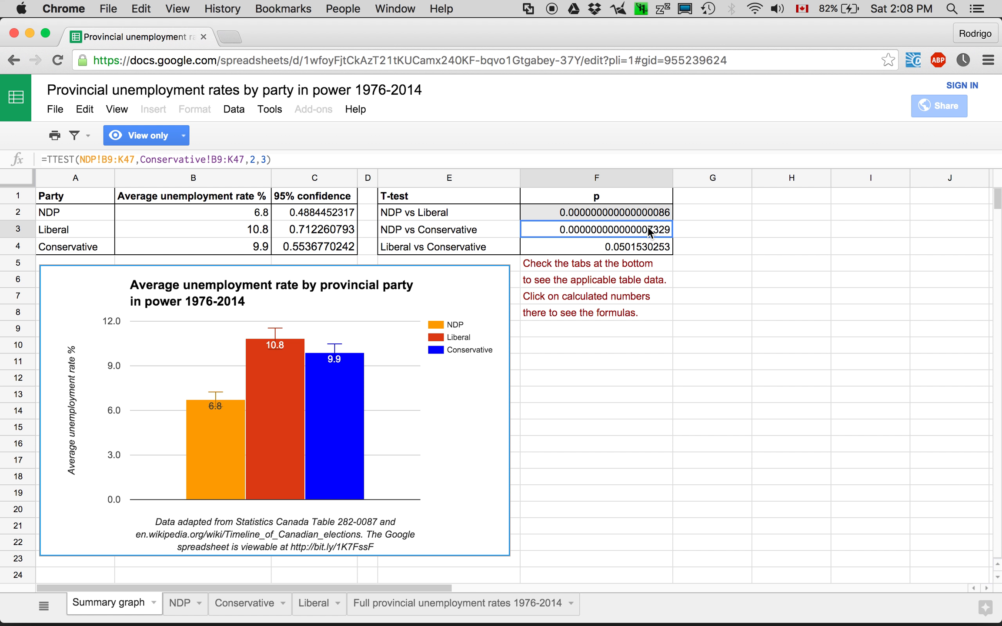
left_click(648, 246)
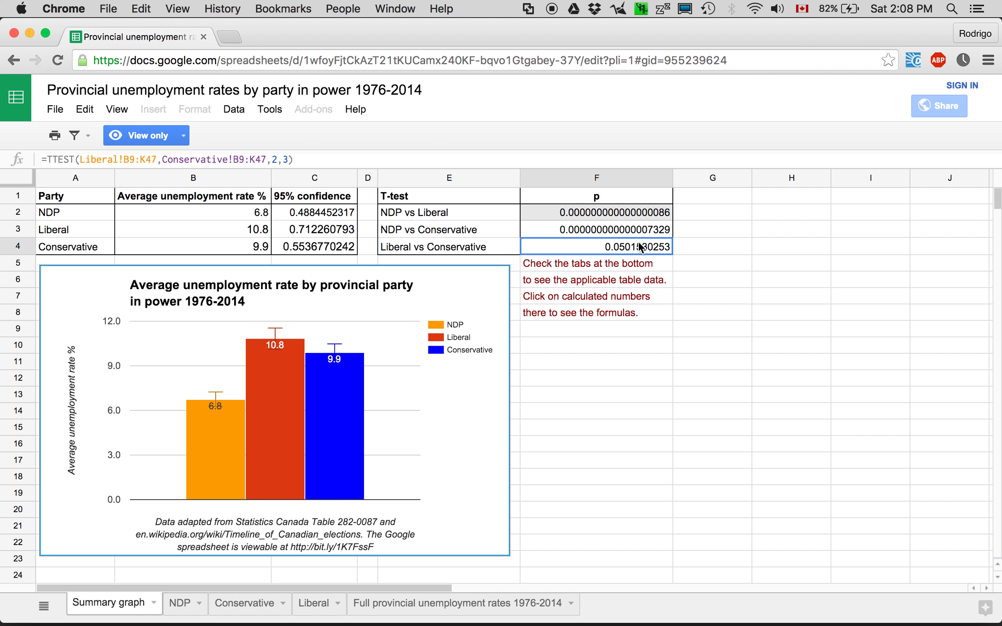
left_click(640, 345)
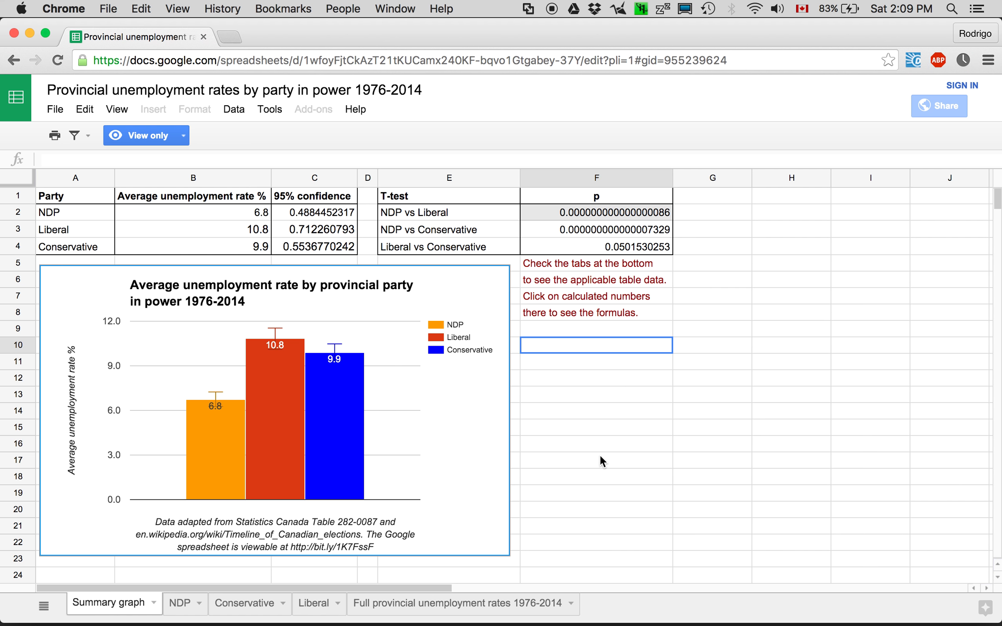
left_click(448, 606)
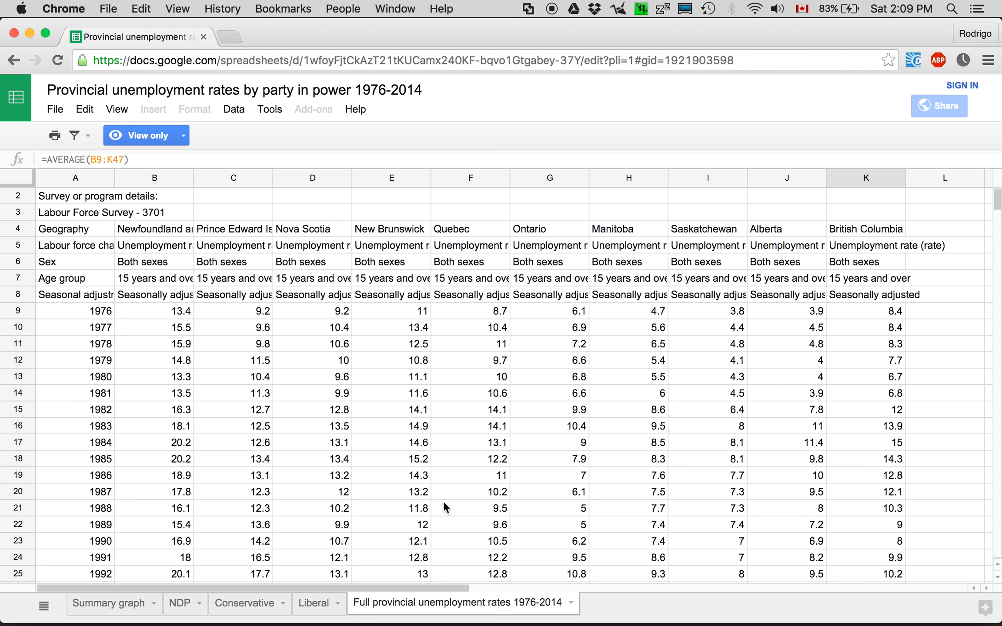
- Flip through the Liberal, Conservative and NDP sheets, ending on the NDP summary figures
left_click(313, 604)
left_click(261, 606)
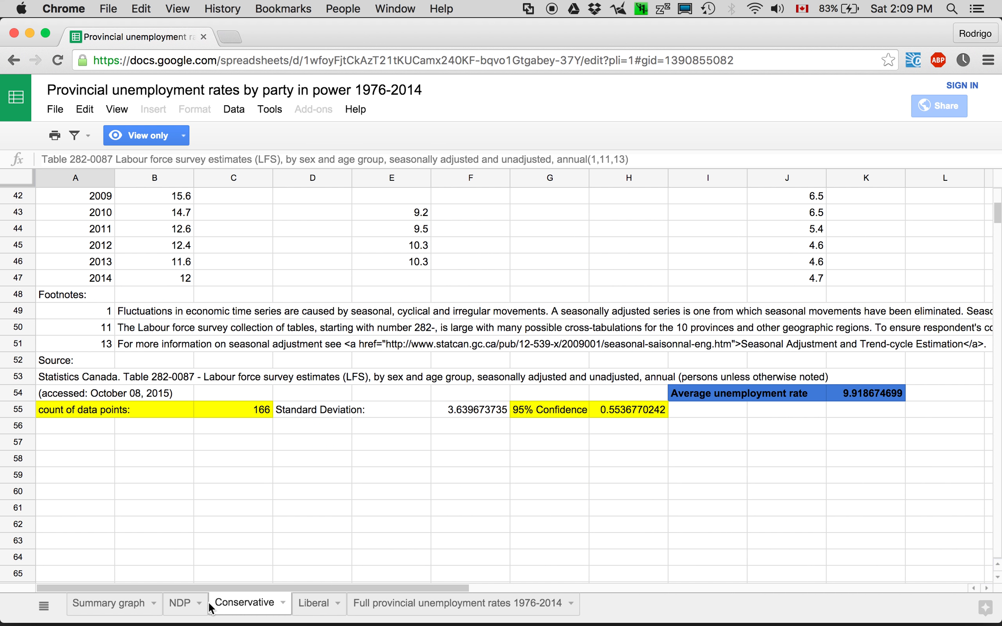
left_click(183, 607)
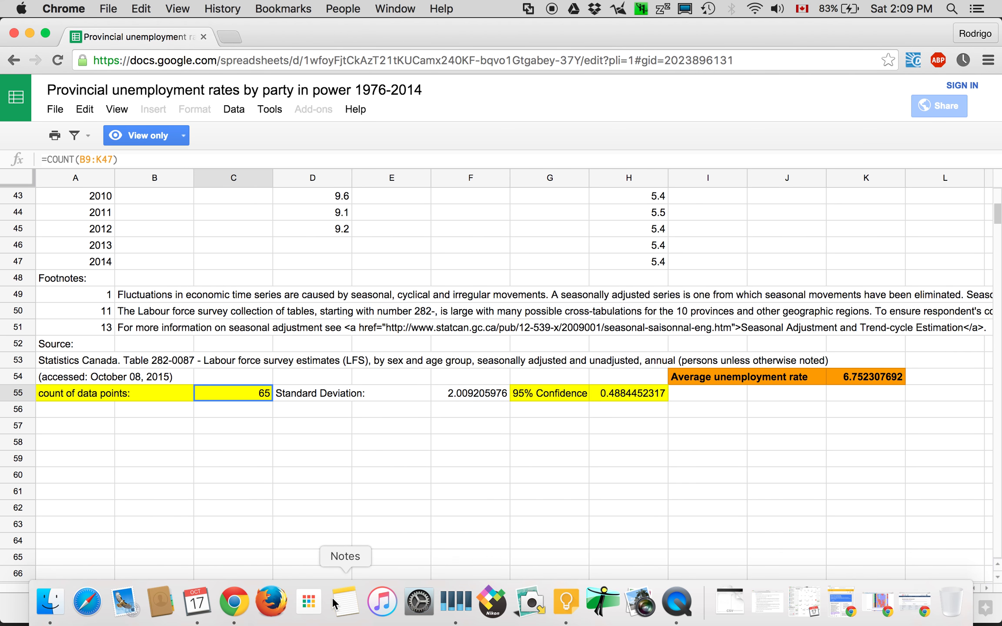
- Bring the Timeline of Canadian elections Wikipedia window to the front via Chrome's Window menu
left_click(413, 9)
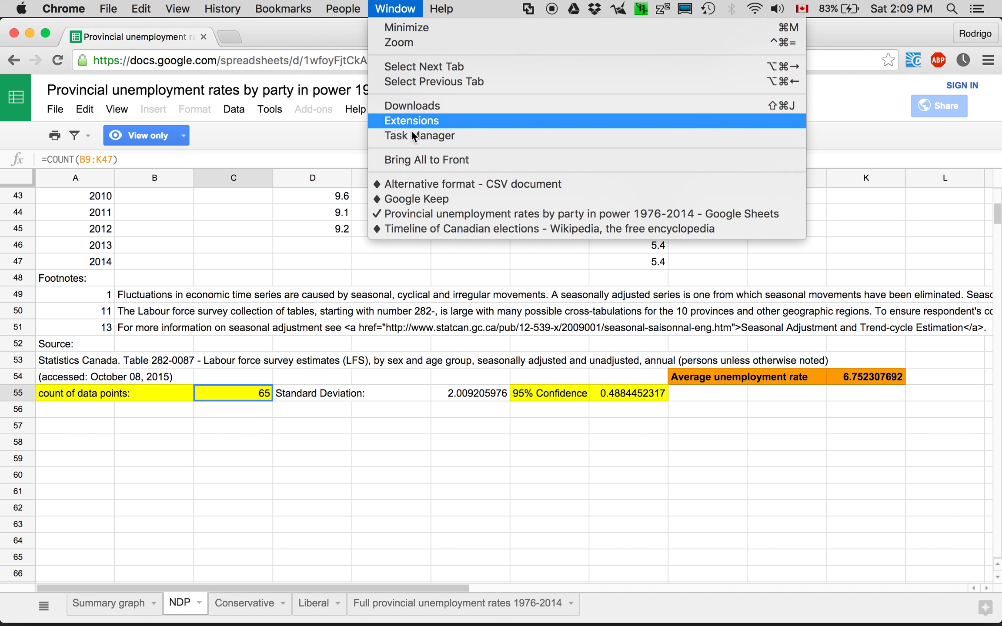
left_click(487, 214)
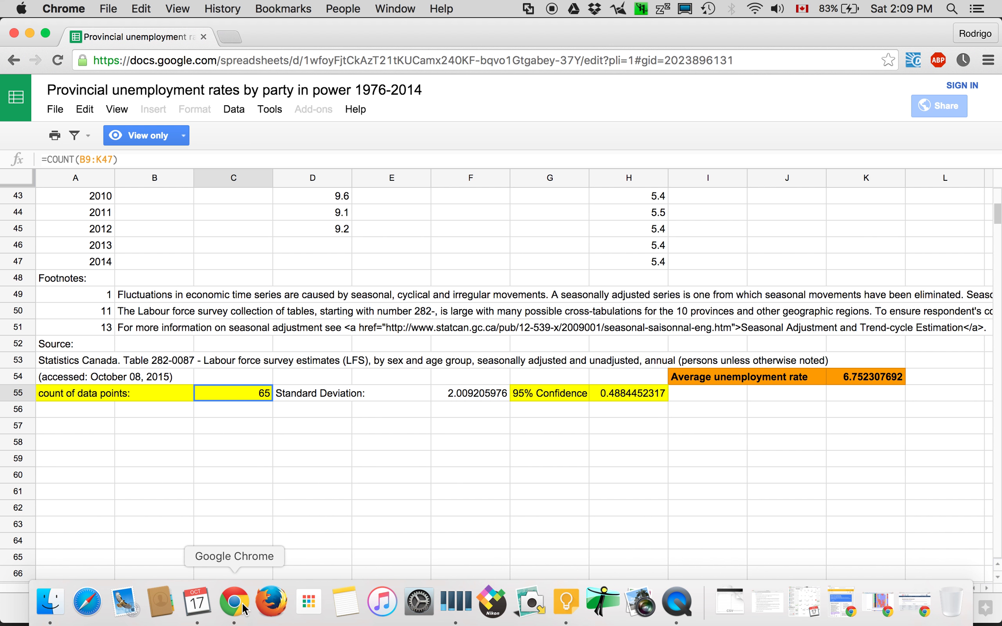
left_click(394, 8)
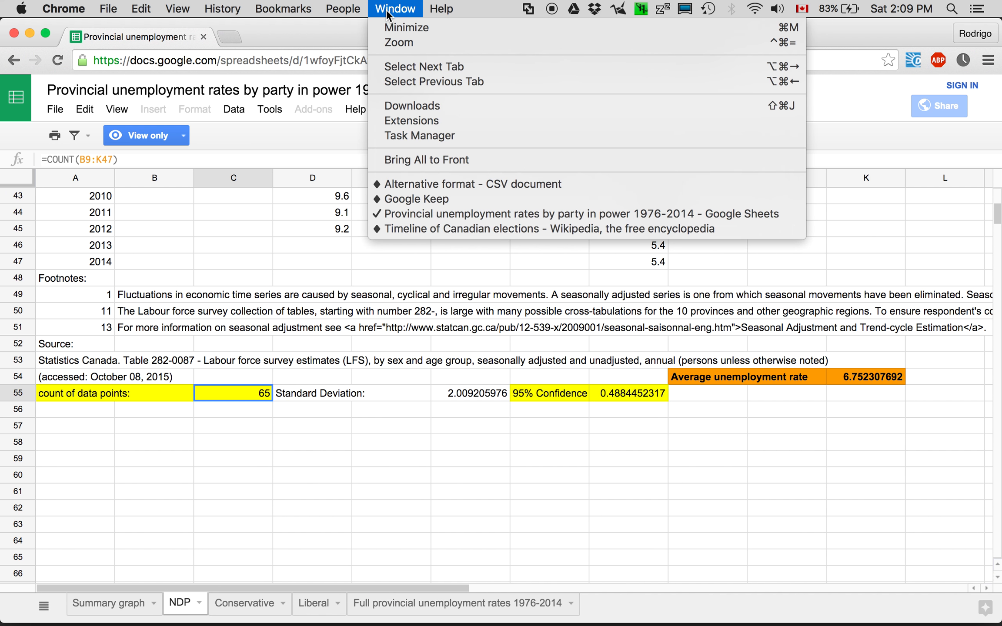
left_click(450, 225)
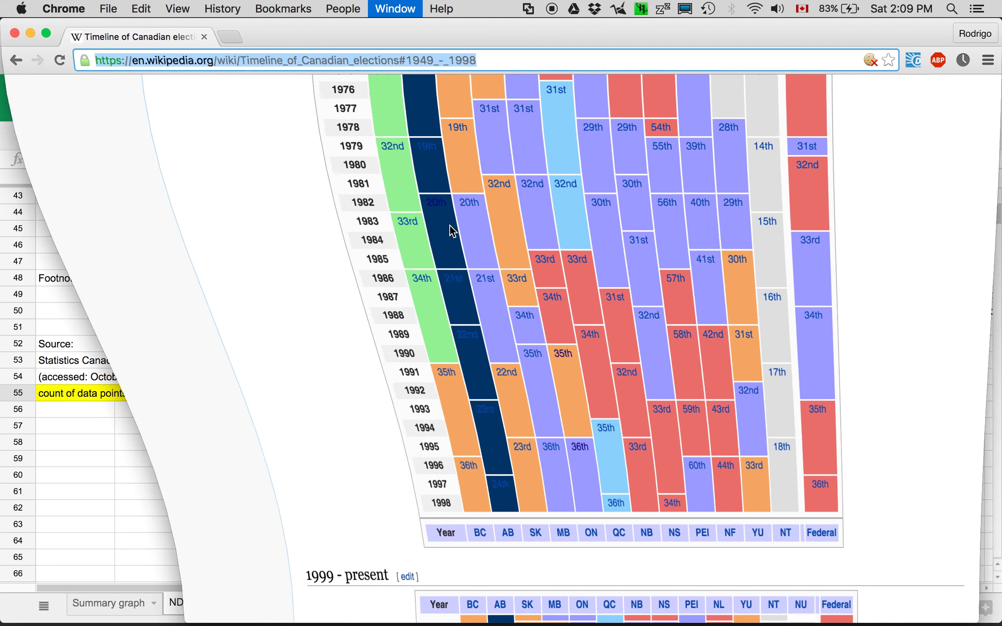
- Review the 1949–1998 and 1999–present election timeline tables, then minimize the Chrome window
scroll(682, 391, "up", 5)
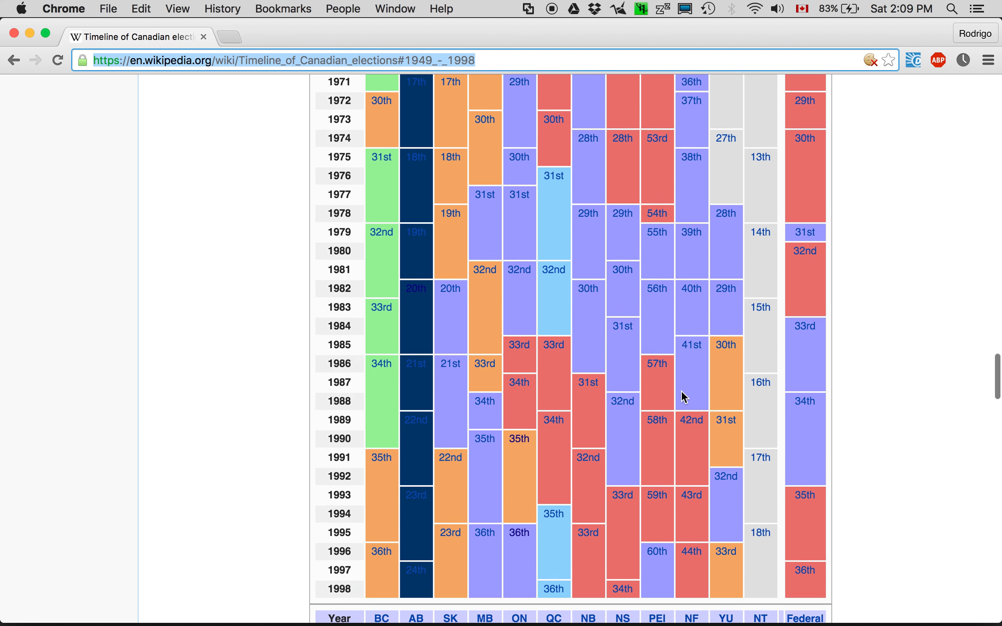
scroll(683, 398, "down", 5)
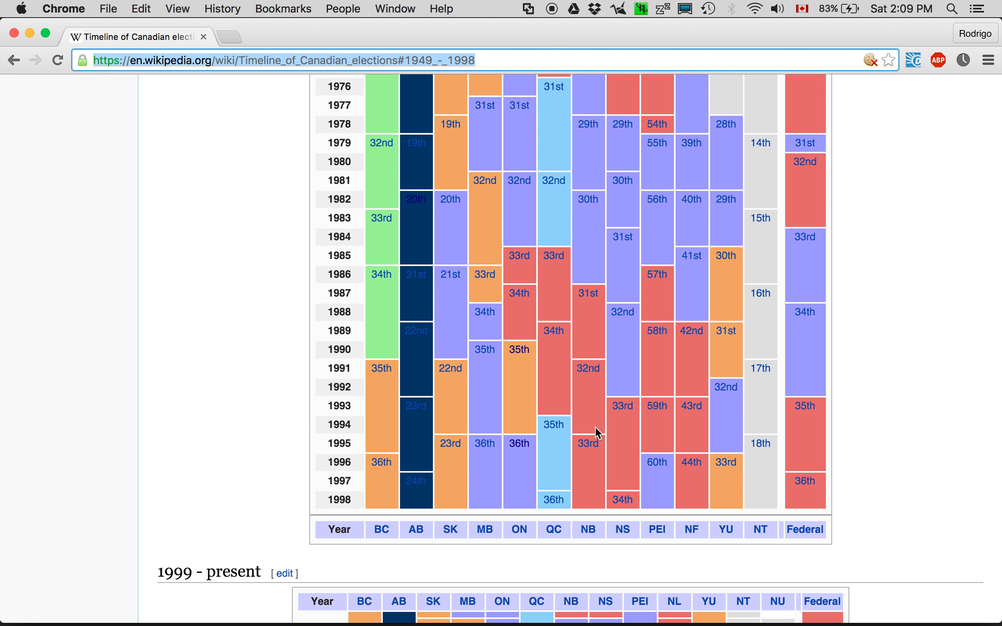
scroll(669, 384, "up", 4)
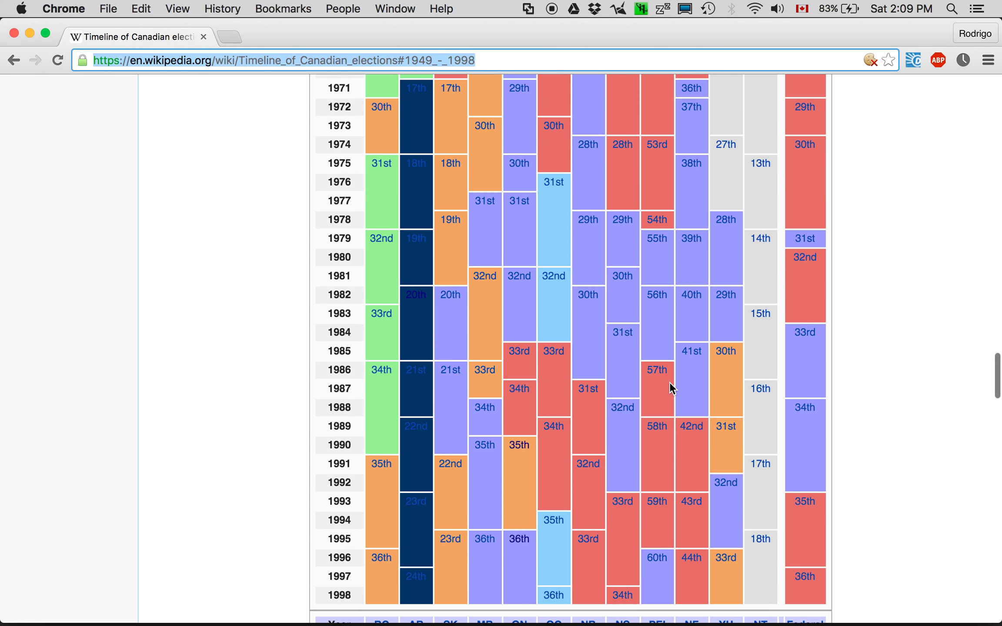
scroll(568, 483, "down", 10)
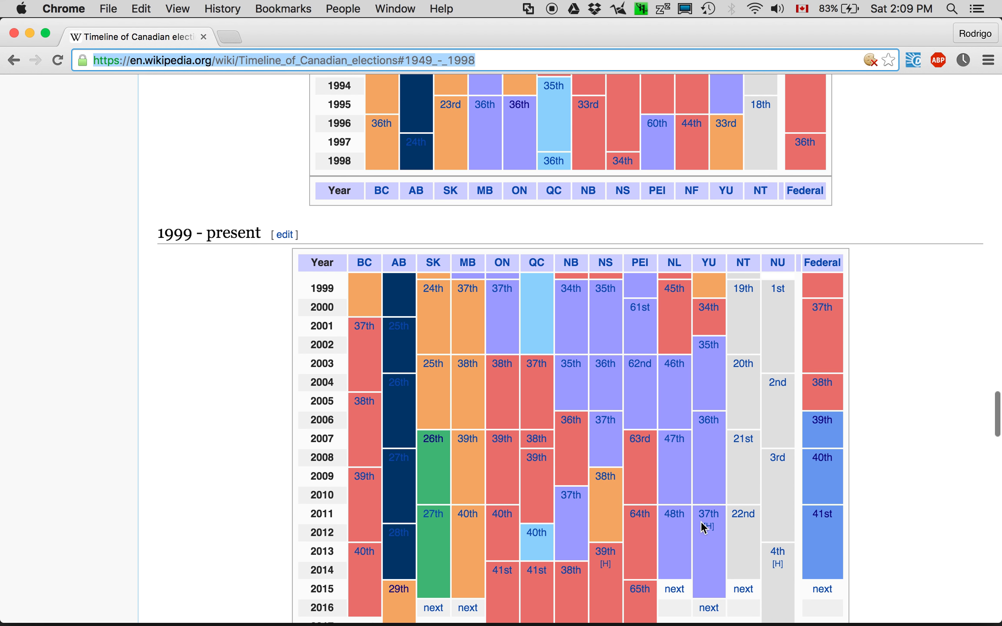
scroll(659, 435, "down", 5)
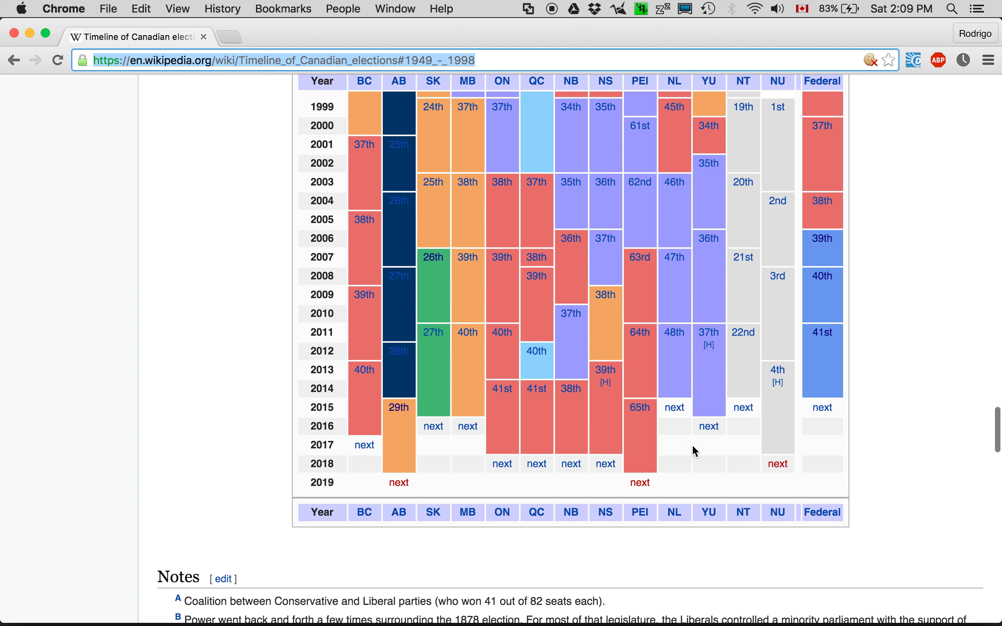
scroll(696, 326, "up", 3)
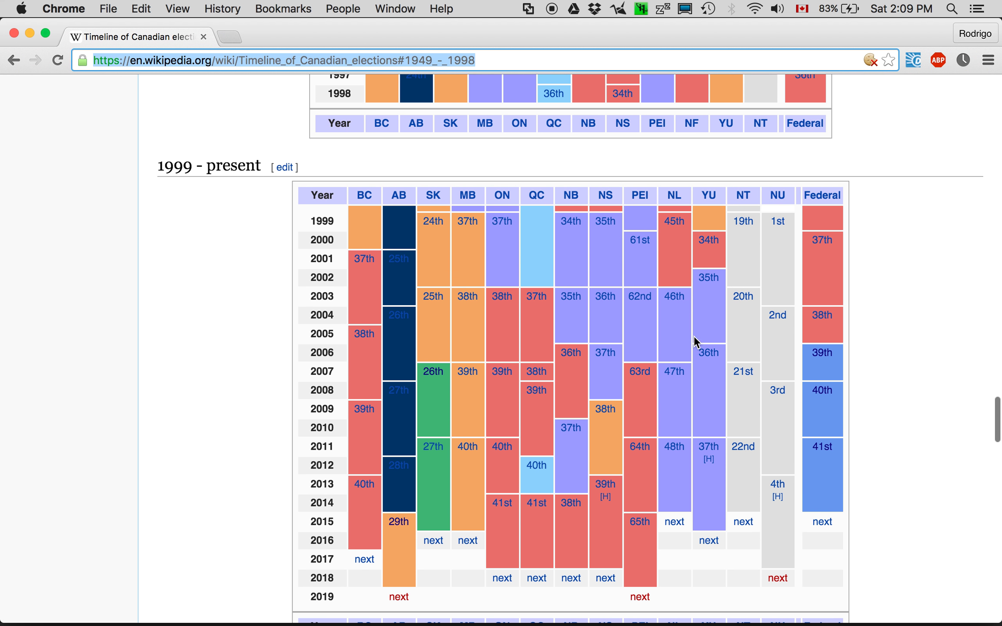
left_click(29, 33)
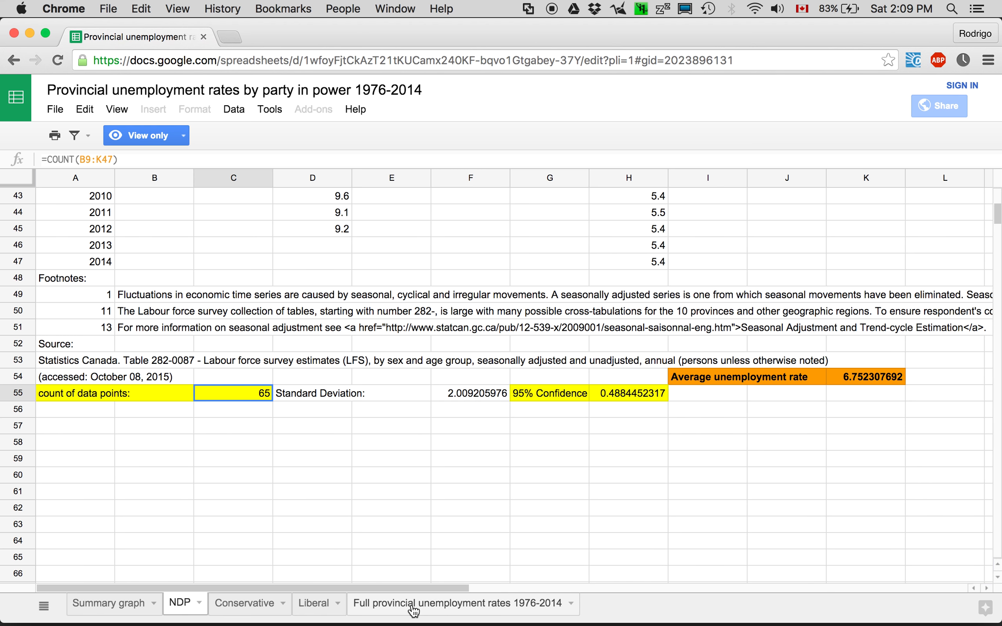
- View the Full provincial unemployment rates 1976-2014 sheet down to row 48's averages (overall 9.545128205)
left_click(413, 609)
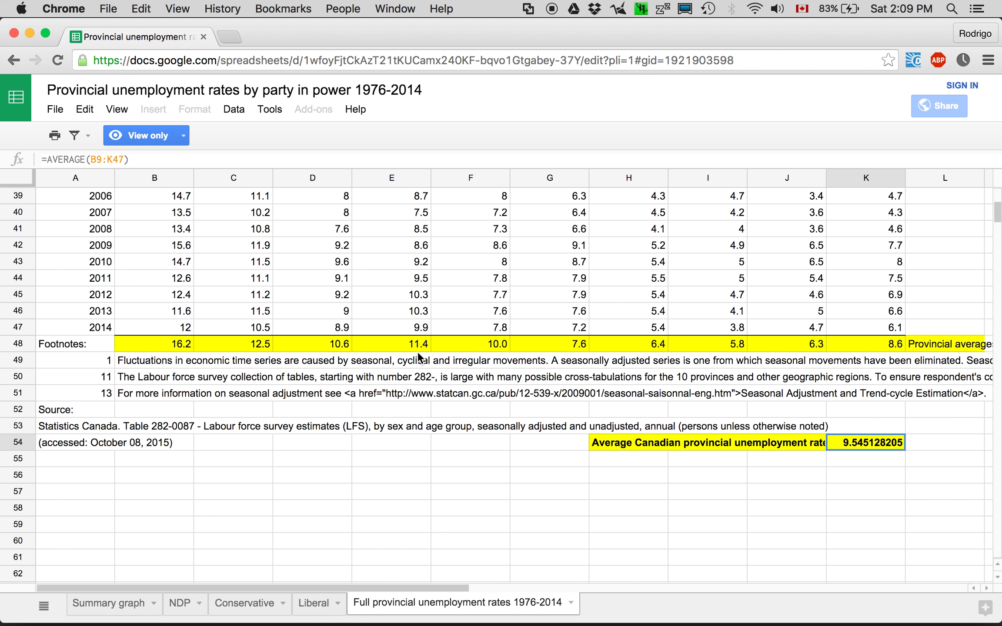
scroll(424, 355, "up", 10)
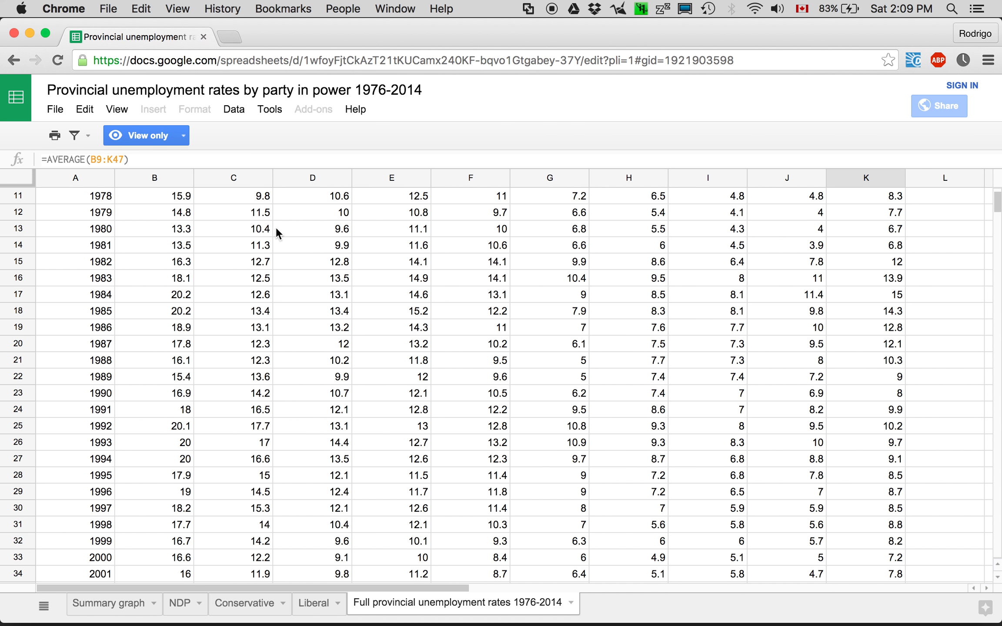
scroll(266, 241, "up", 4)
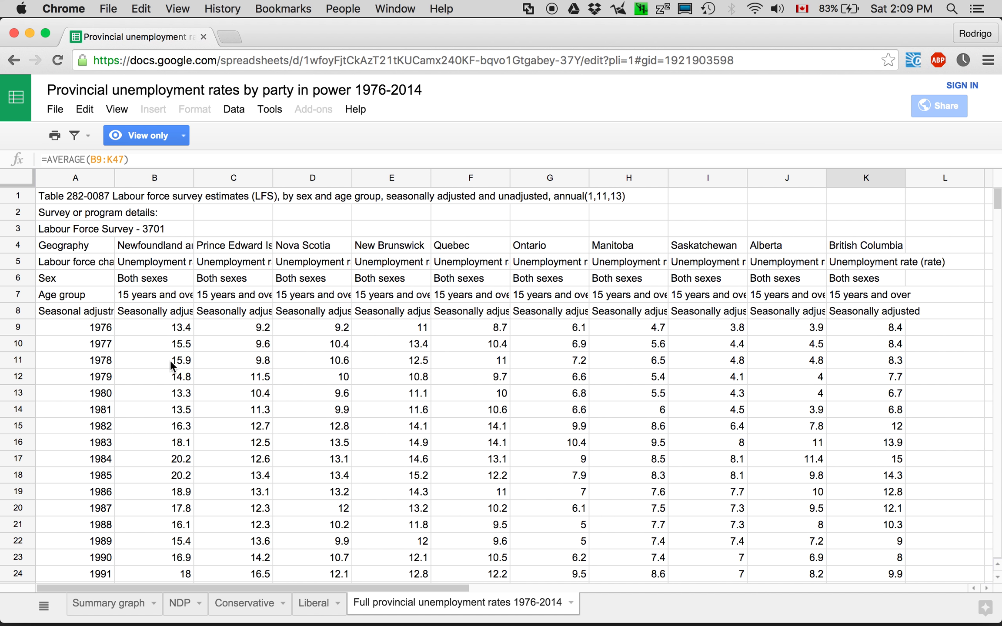
scroll(284, 380, "down", 10)
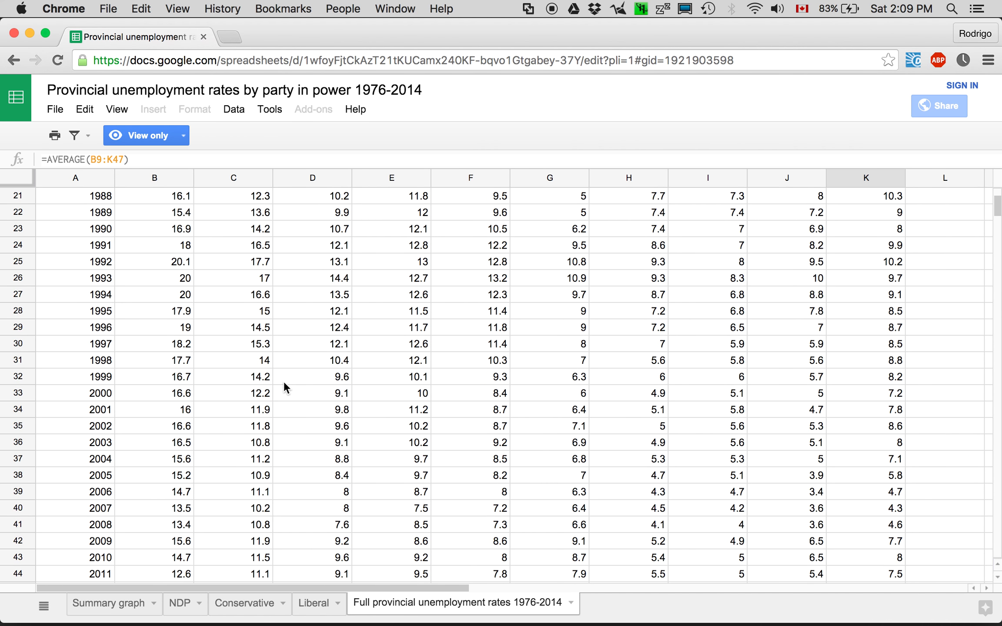
scroll(284, 381, "right", 1)
scroll(284, 387, "down", 1)
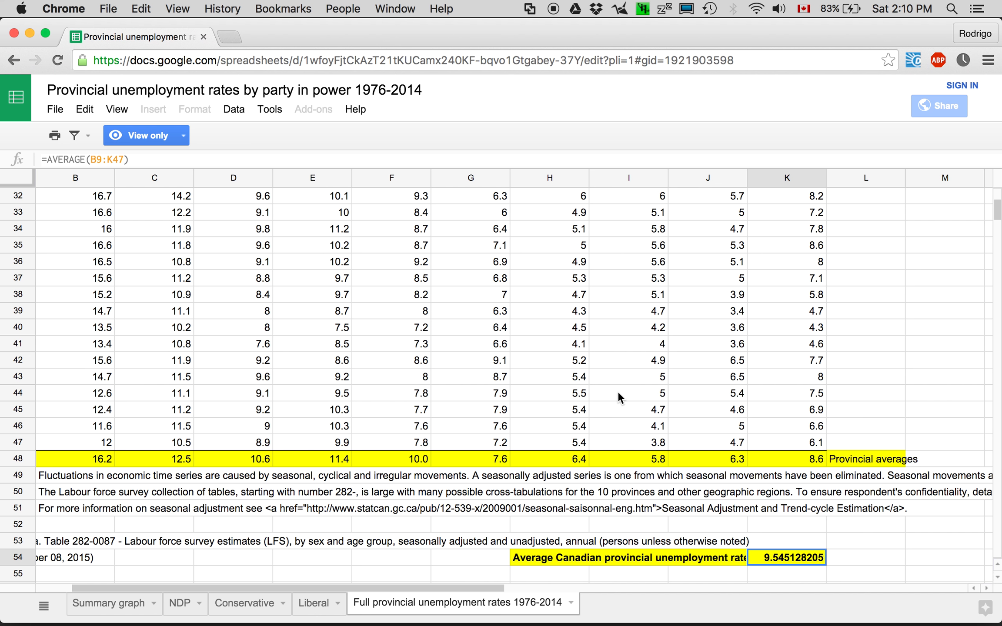
scroll(600, 392, "down", 3)
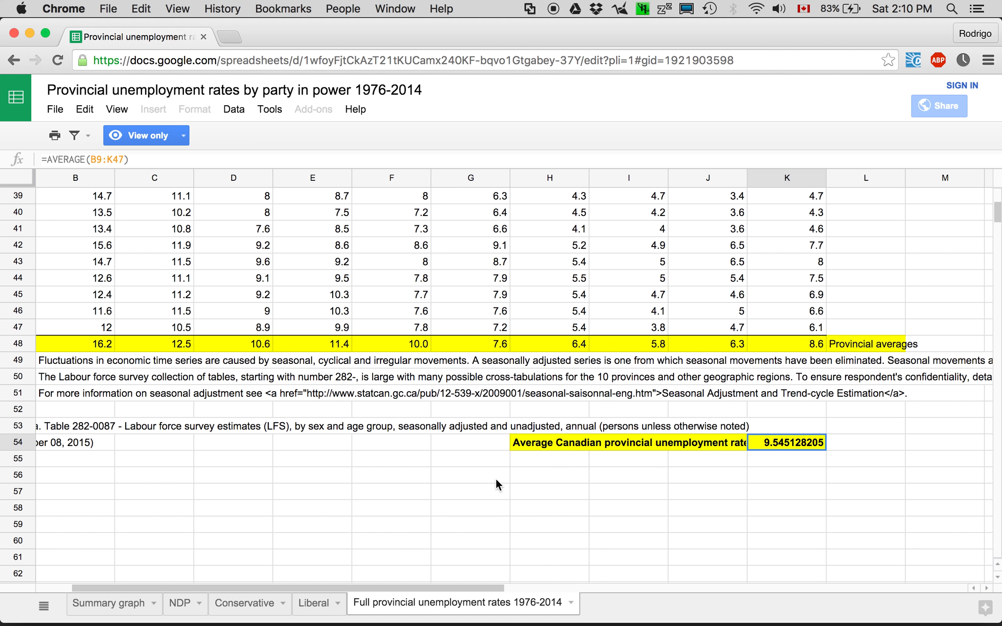
scroll(495, 478, "left", 1)
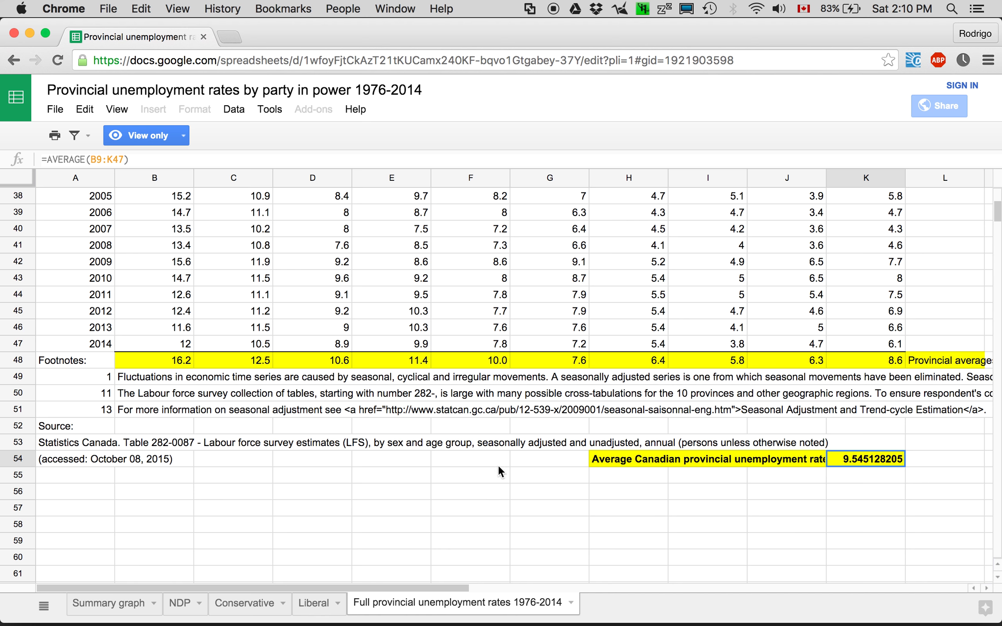
scroll(547, 323, "up", 5)
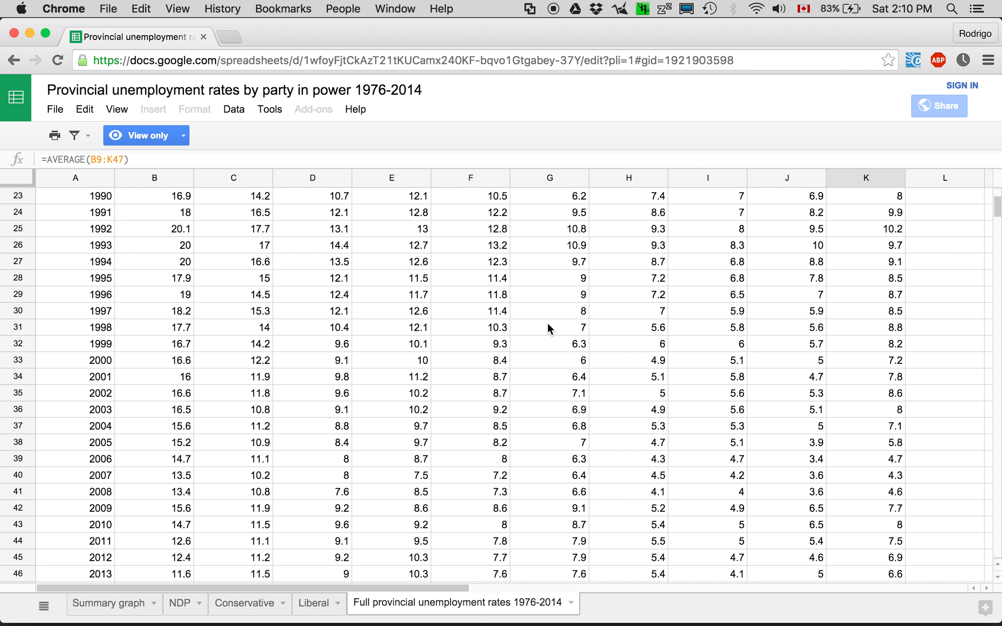
scroll(547, 328, "down", 2)
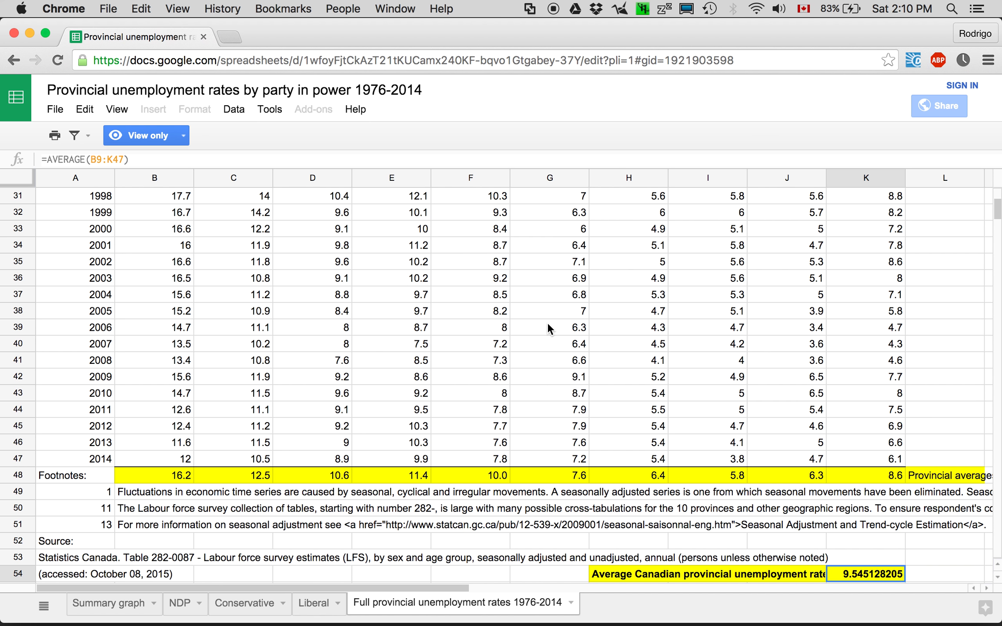